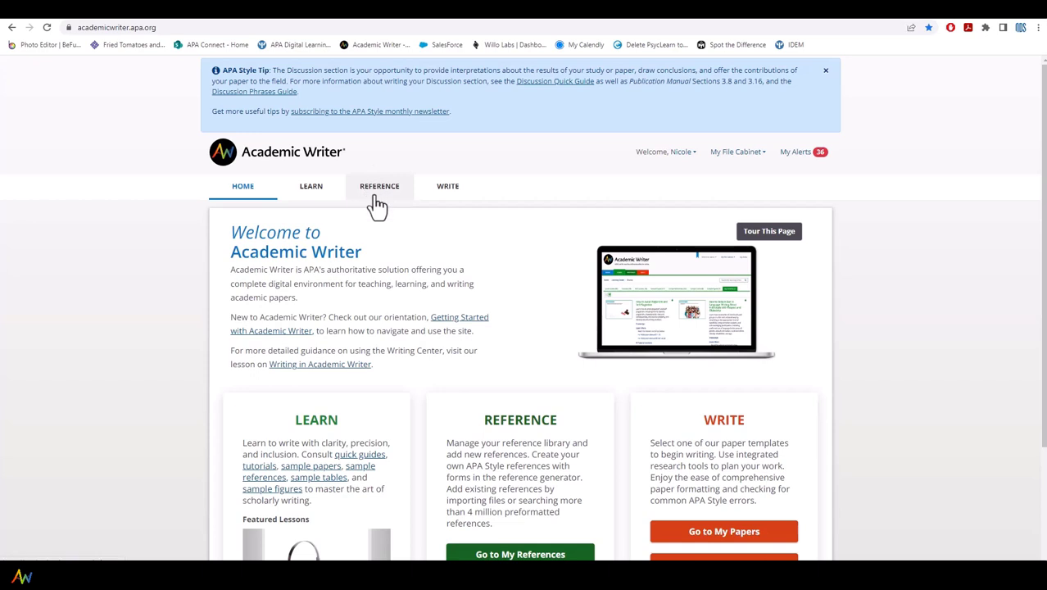
Start adding a new reference and choose Journal article from the Periodicals reference types.
{"action": "scroll", "coordinate": [515, 295], "scroll_direction": "down", "scroll_amount": 2}
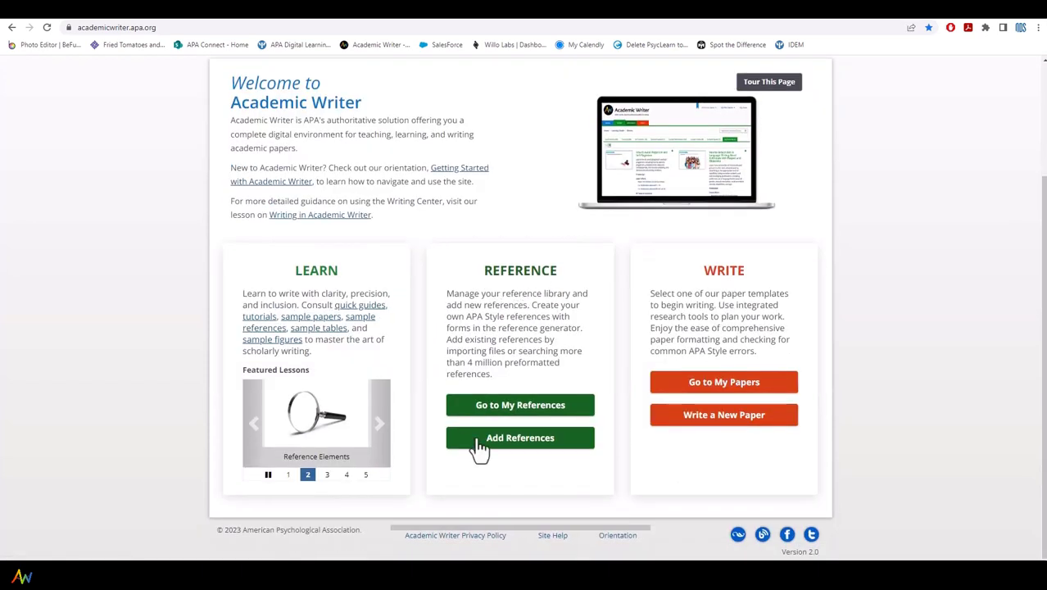
{"action": "left_click", "coordinate": [518, 442]}
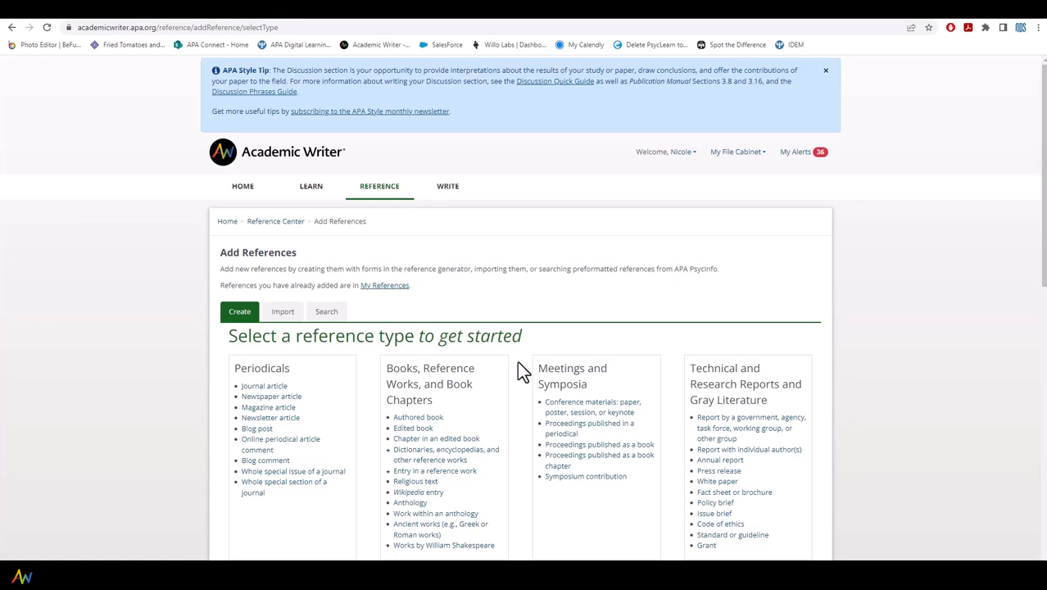
{"action": "scroll", "coordinate": [518, 363], "scroll_direction": "down", "scroll_amount": 5}
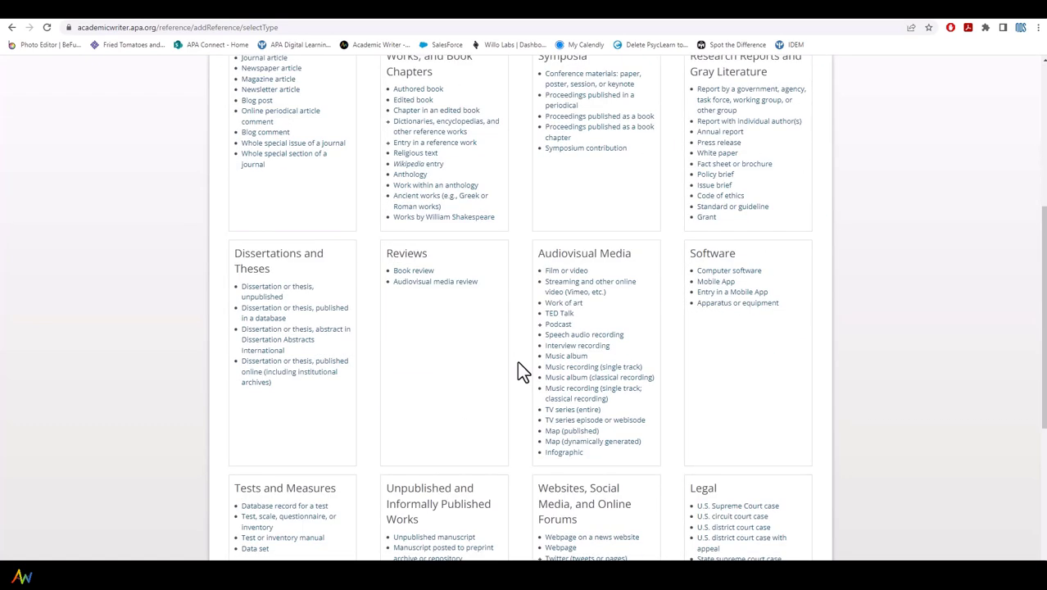
{"action": "scroll", "coordinate": [518, 363], "scroll_direction": "down", "scroll_amount": 2}
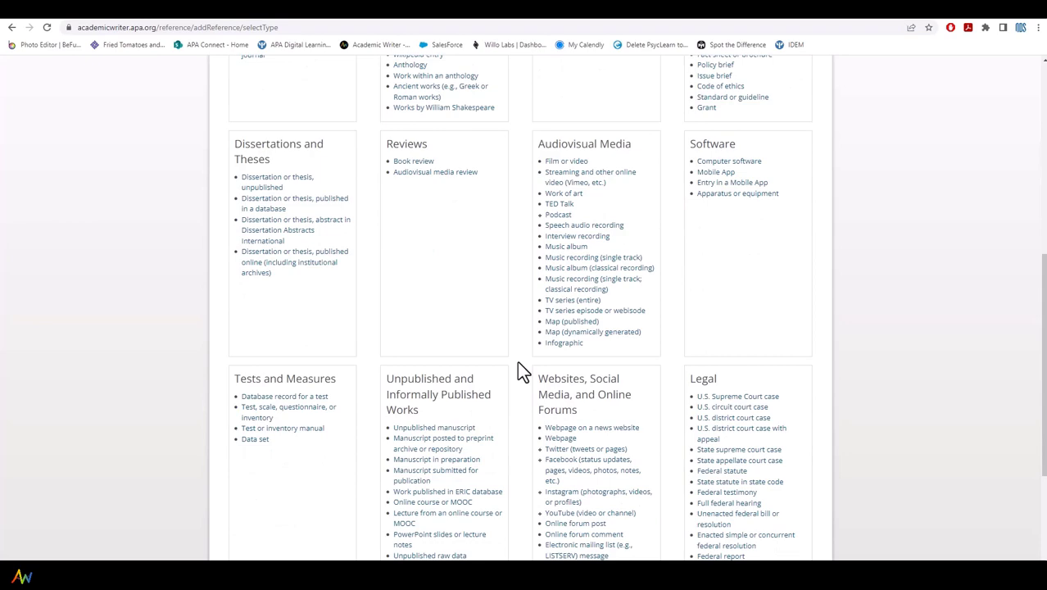
{"action": "scroll", "coordinate": [518, 363], "scroll_direction": "down", "scroll_amount": 3}
{"action": "scroll", "coordinate": [518, 363], "scroll_direction": "up", "scroll_amount": 5}
{"action": "scroll", "coordinate": [517, 360], "scroll_direction": "up", "scroll_amount": 4}
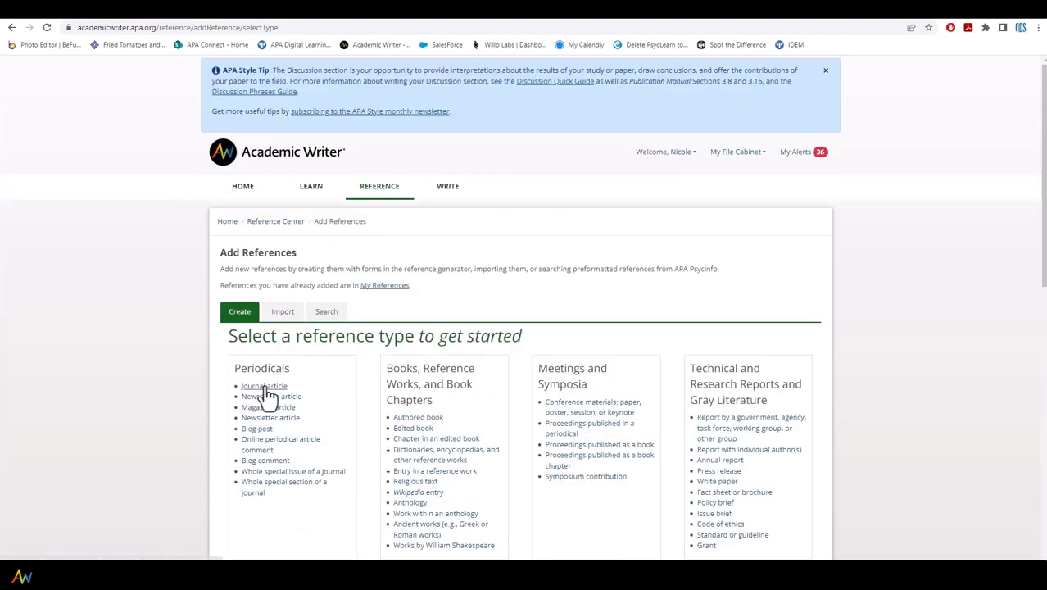
{"action": "left_click", "coordinate": [264, 386]}
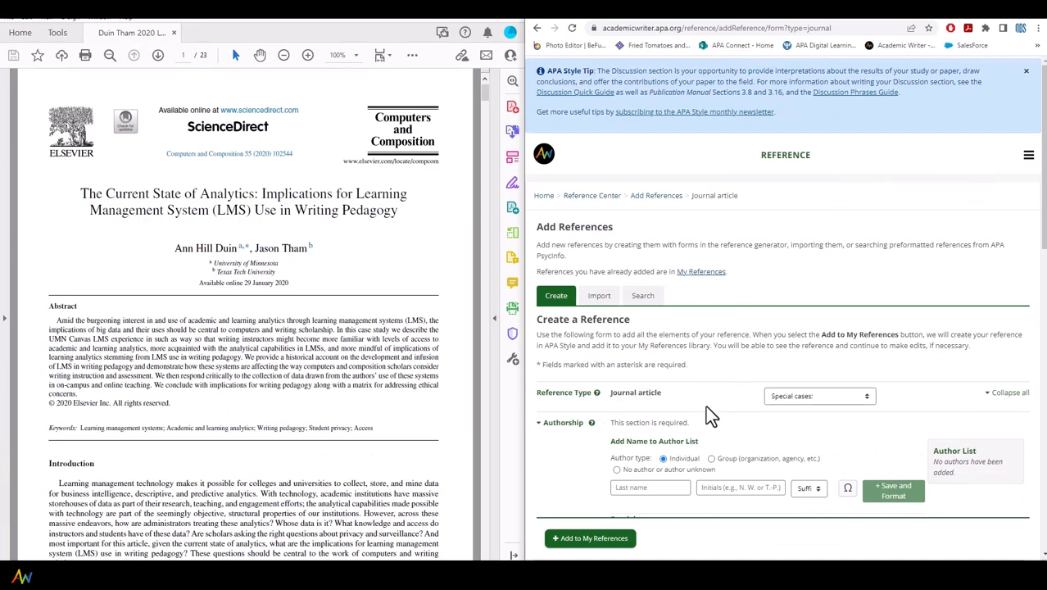
Add the article's first author as an individual with last name and initials, saving the formatted name to the author list.
{"action": "scroll", "coordinate": [708, 405], "scroll_direction": "down", "scroll_amount": 3}
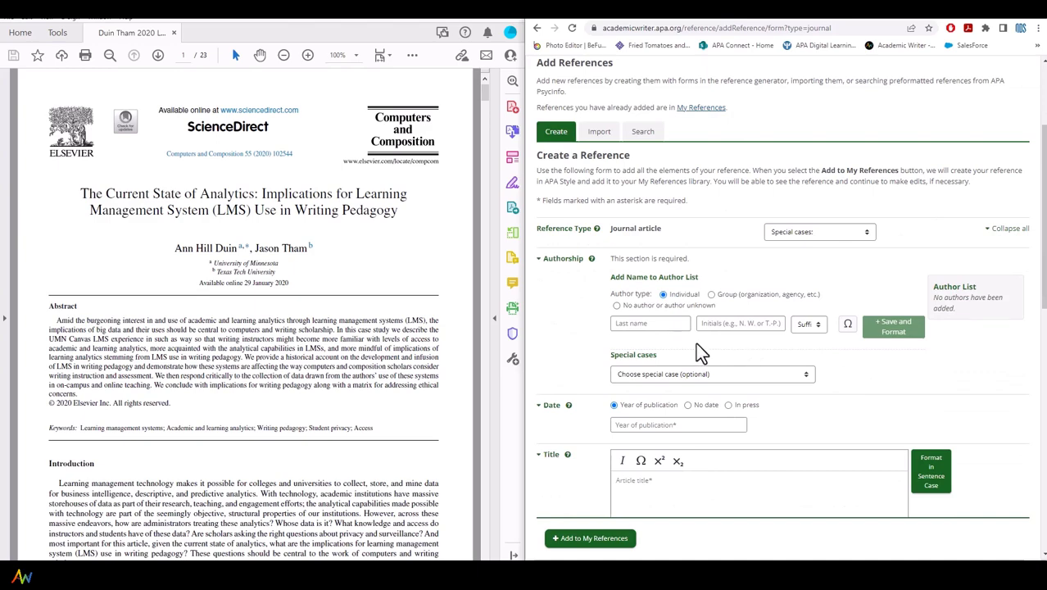
{"action": "scroll", "coordinate": [696, 342], "scroll_direction": "down", "scroll_amount": 5}
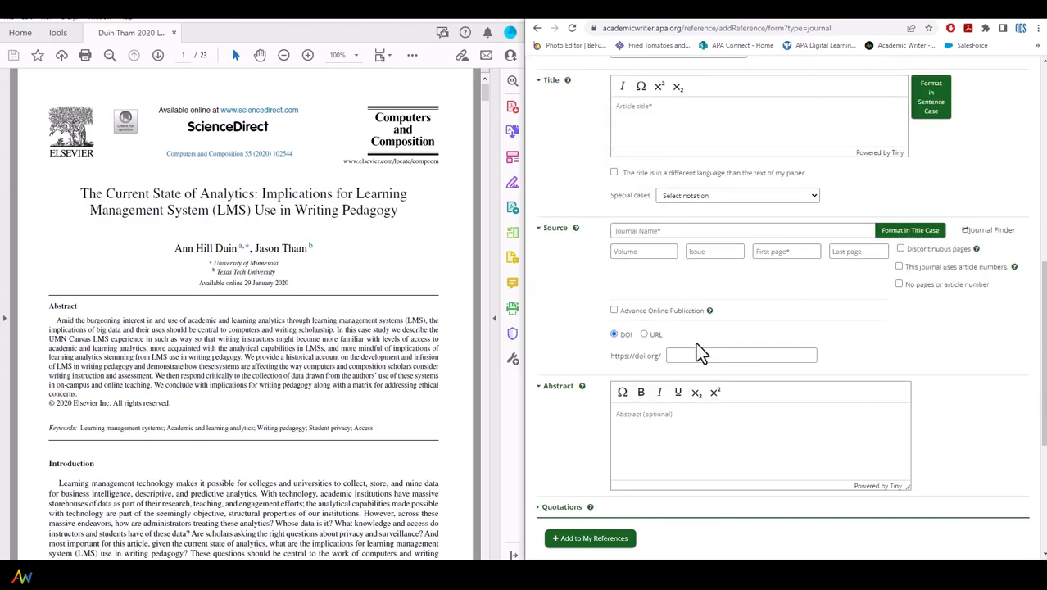
{"action": "scroll", "coordinate": [696, 342], "scroll_direction": "down", "scroll_amount": 3}
{"action": "scroll", "coordinate": [694, 341], "scroll_direction": "up", "scroll_amount": 2}
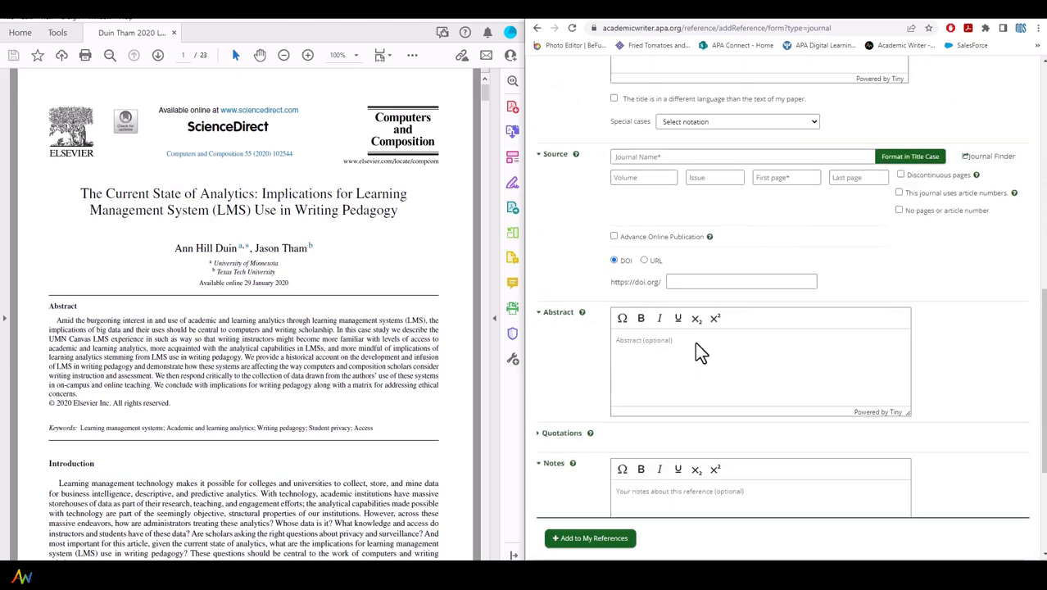
{"action": "scroll", "coordinate": [695, 341], "scroll_direction": "up", "scroll_amount": 10}
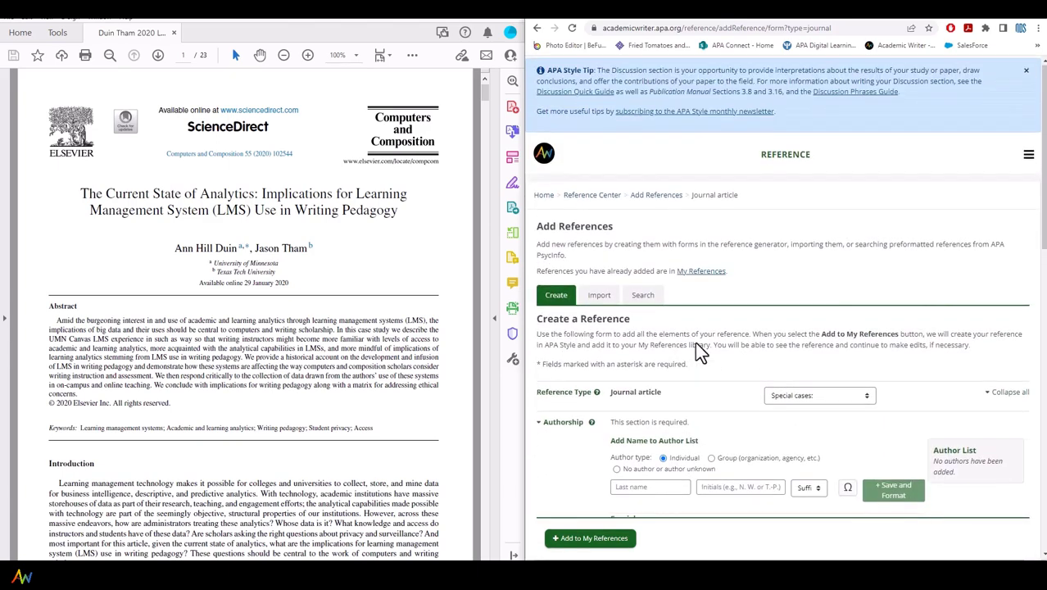
{"action": "scroll", "coordinate": [695, 341], "scroll_direction": "down", "scroll_amount": 3}
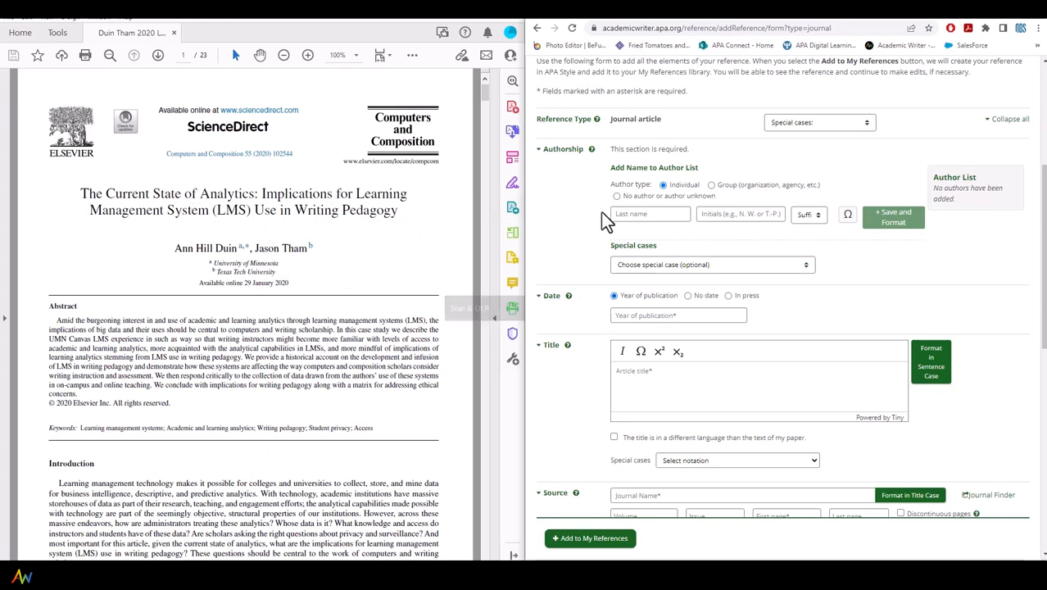
{"action": "left_click", "coordinate": [644, 215]}
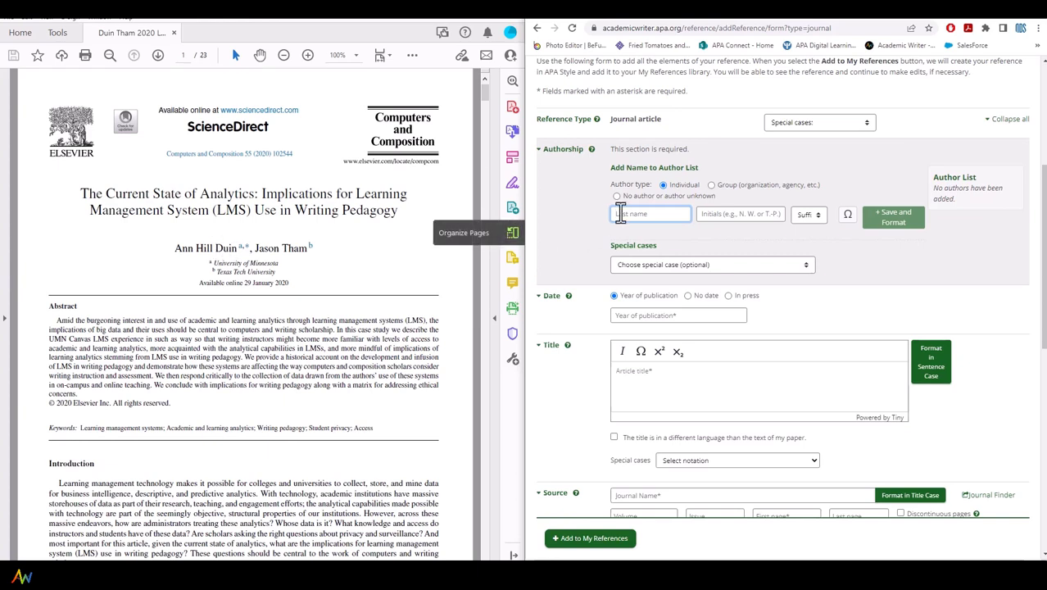
{"action": "type", "text": "Duin"}
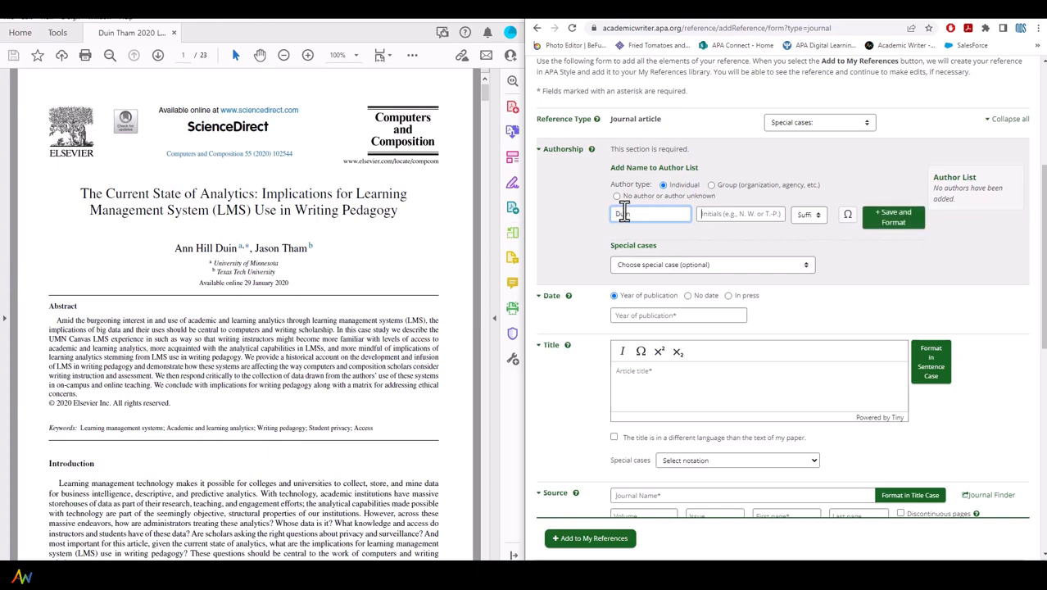
{"action": "key", "text": "Tab"}
{"action": "type", "text": "A H"}
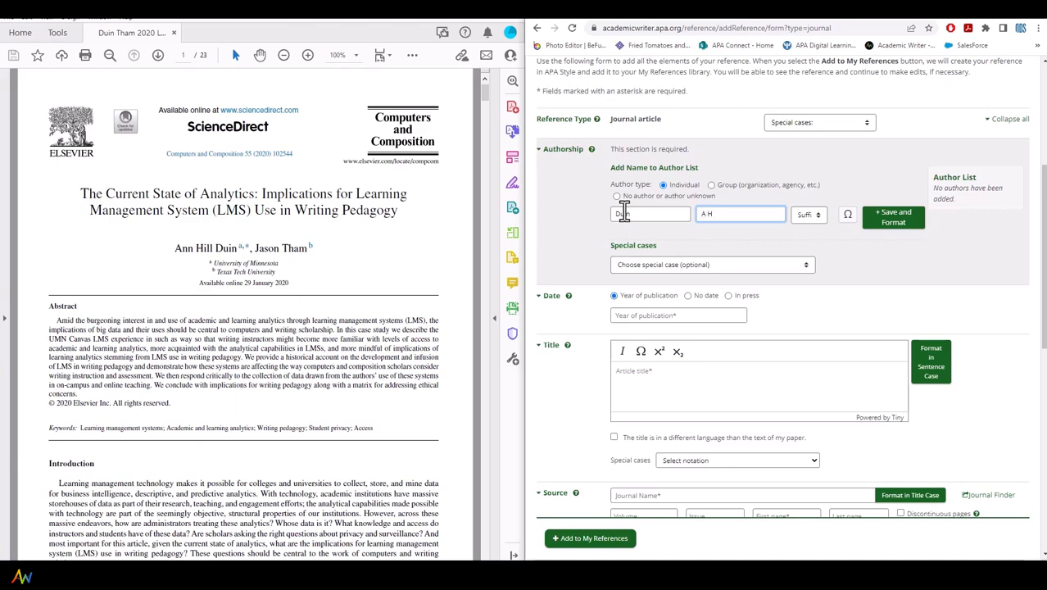
{"action": "left_click", "coordinate": [883, 218]}
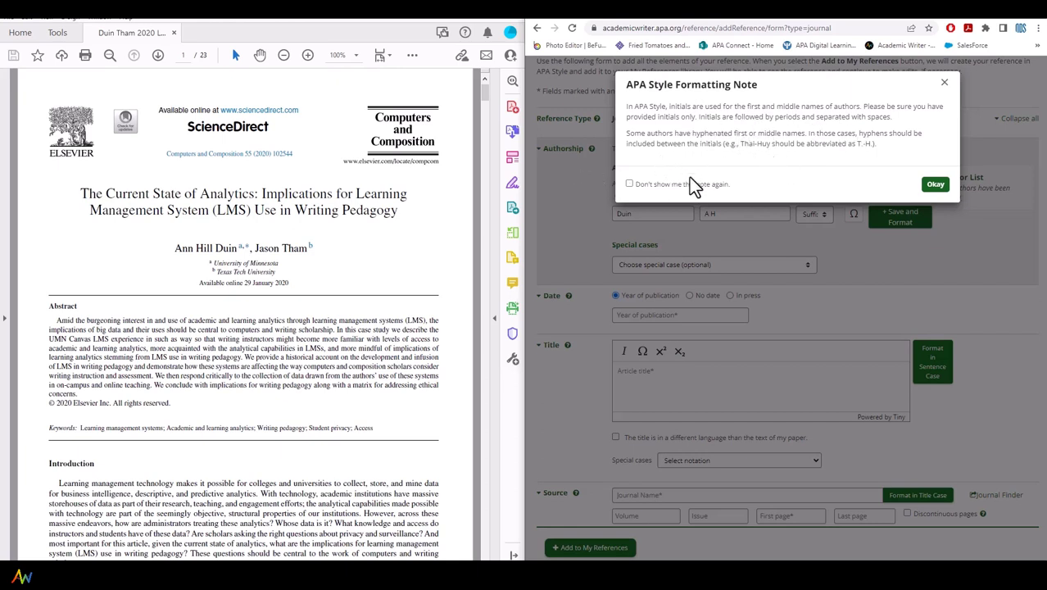
{"action": "left_click", "coordinate": [938, 186]}
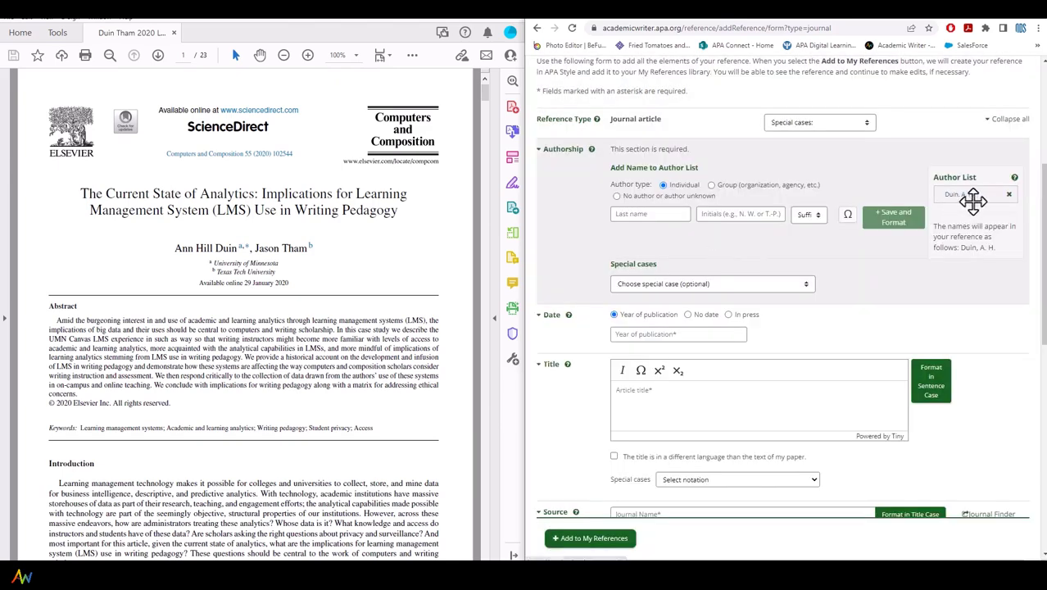
Add the article's second author with last name and first initial to the author list, and accept the initials formatting note.
{"action": "left_click", "coordinate": [647, 214]}
{"action": "type", "text": "Tham"}
{"action": "key", "text": "Tab"}
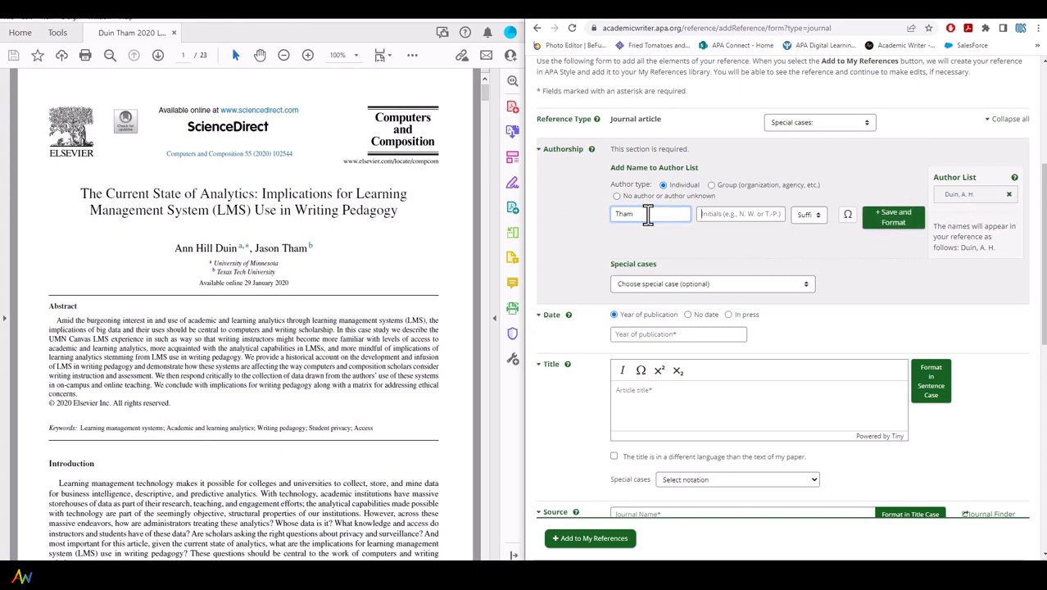
{"action": "type", "text": "J"}
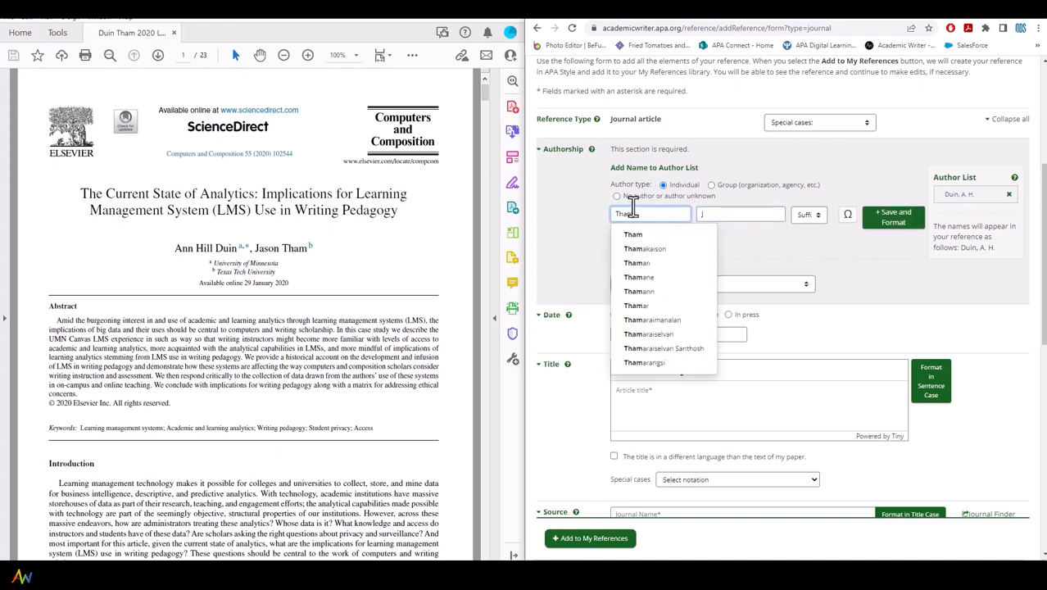
{"action": "left_click", "coordinate": [729, 237]}
{"action": "left_click", "coordinate": [893, 217]}
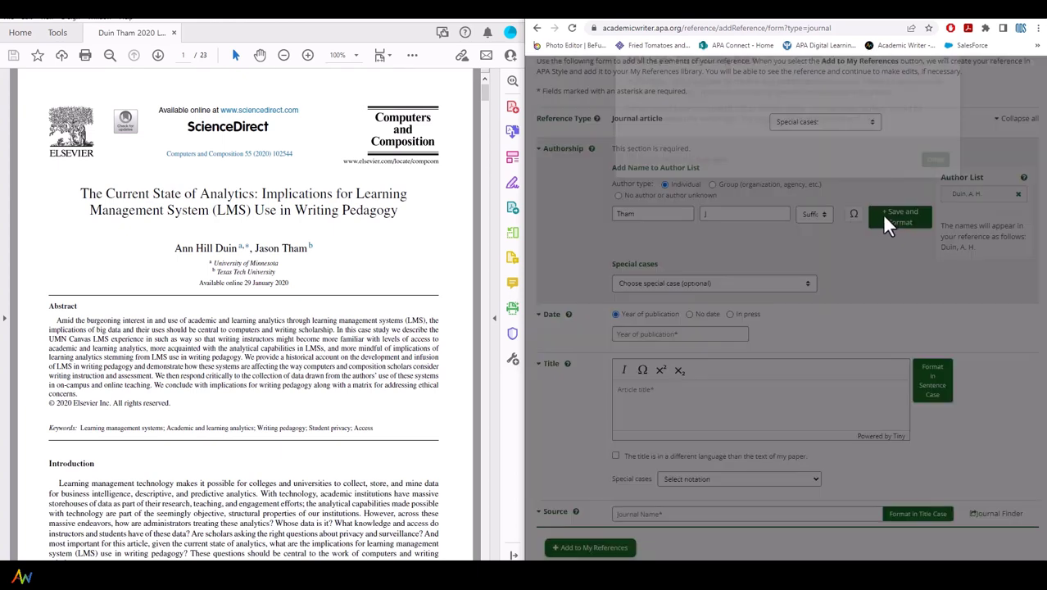
{"action": "left_click", "coordinate": [936, 187]}
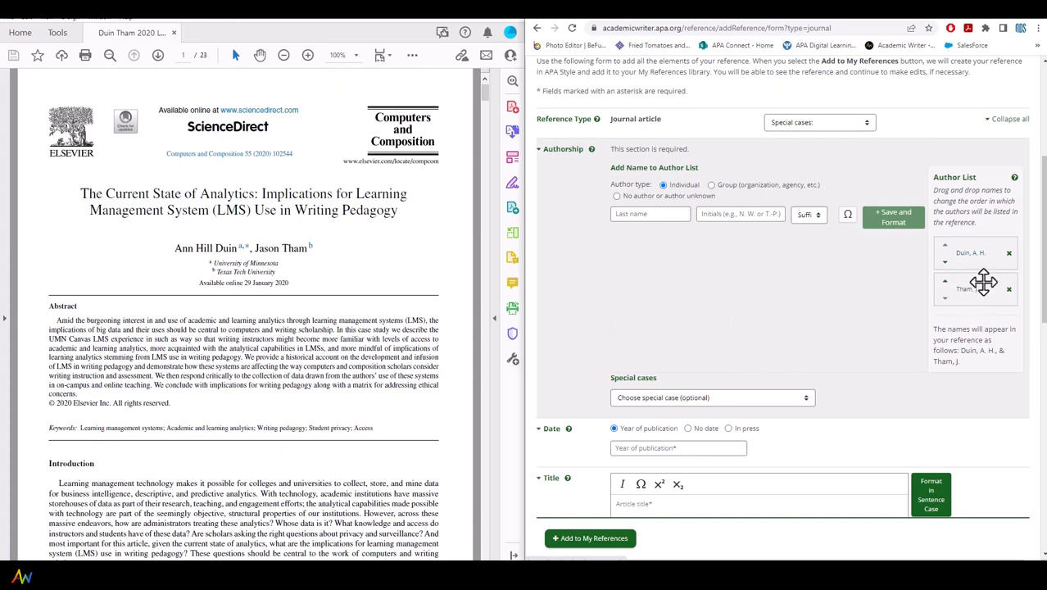
{"action": "mouse_move", "coordinate": [981, 288]}
{"action": "left_mouse_down"}
{"action": "mouse_move", "coordinate": [956, 300]}
{"action": "mouse_move", "coordinate": [976, 295]}
{"action": "mouse_move", "coordinate": [975, 239]}
{"action": "mouse_move", "coordinate": [984, 241]}
{"action": "mouse_move", "coordinate": [979, 290]}
{"action": "left_mouse_up"}
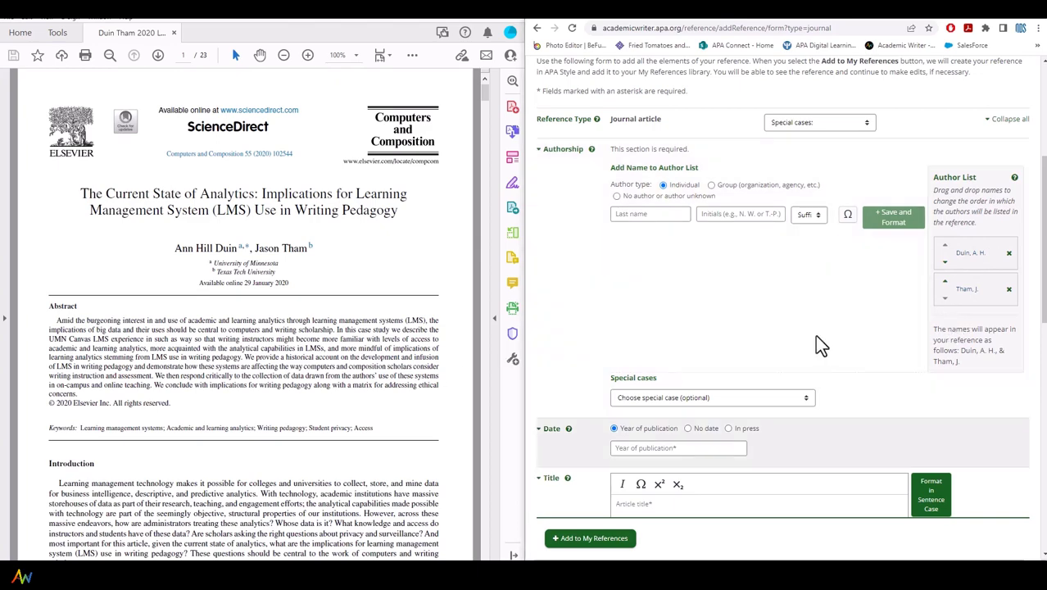
{"action": "scroll", "coordinate": [816, 335], "scroll_direction": "down", "scroll_amount": 2}
{"action": "left_click", "coordinate": [807, 294]}
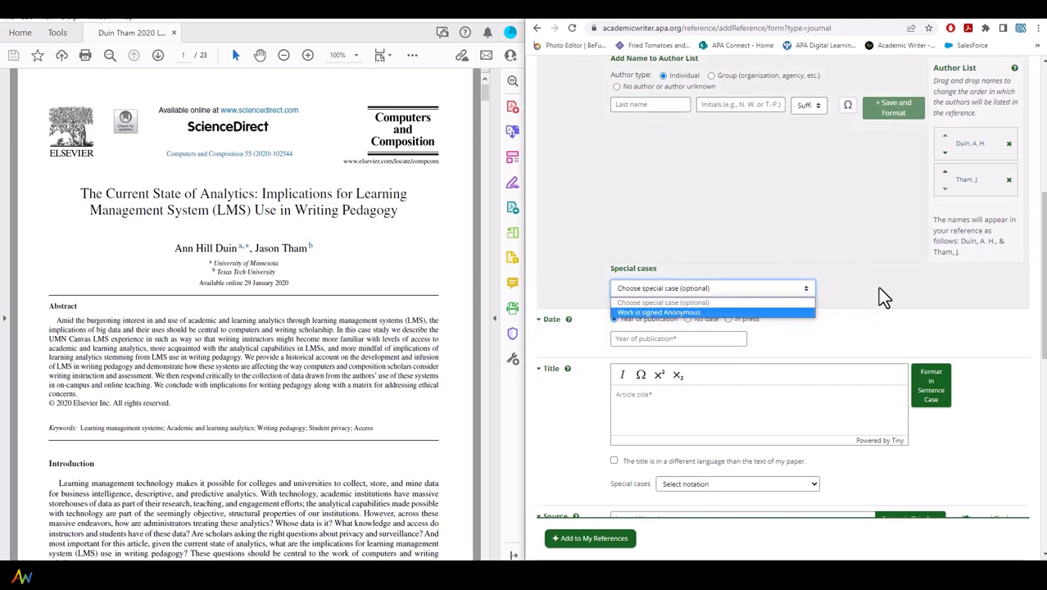
{"action": "left_click", "coordinate": [728, 293]}
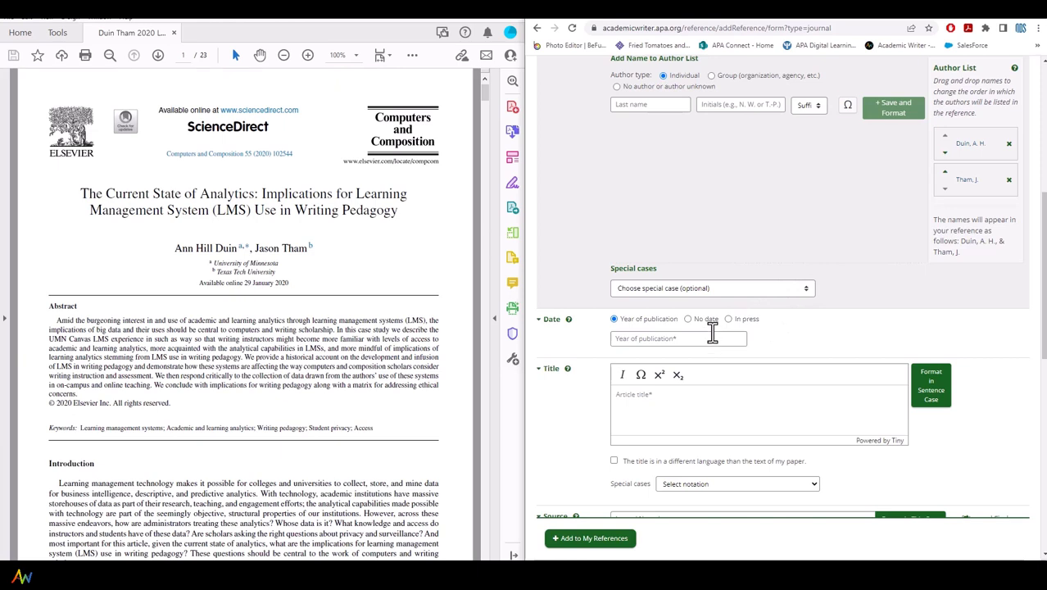
Set the year of publication to 2020.
{"action": "scroll", "coordinate": [704, 332], "scroll_direction": "down", "scroll_amount": 1}
{"action": "left_click", "coordinate": [625, 285]}
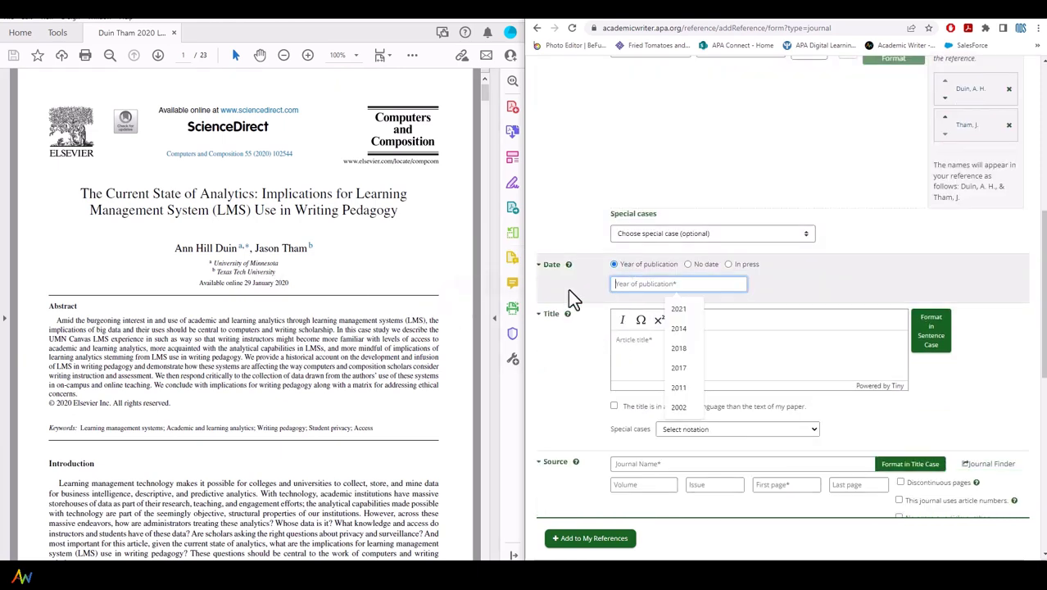
{"action": "type", "text": "2020"}
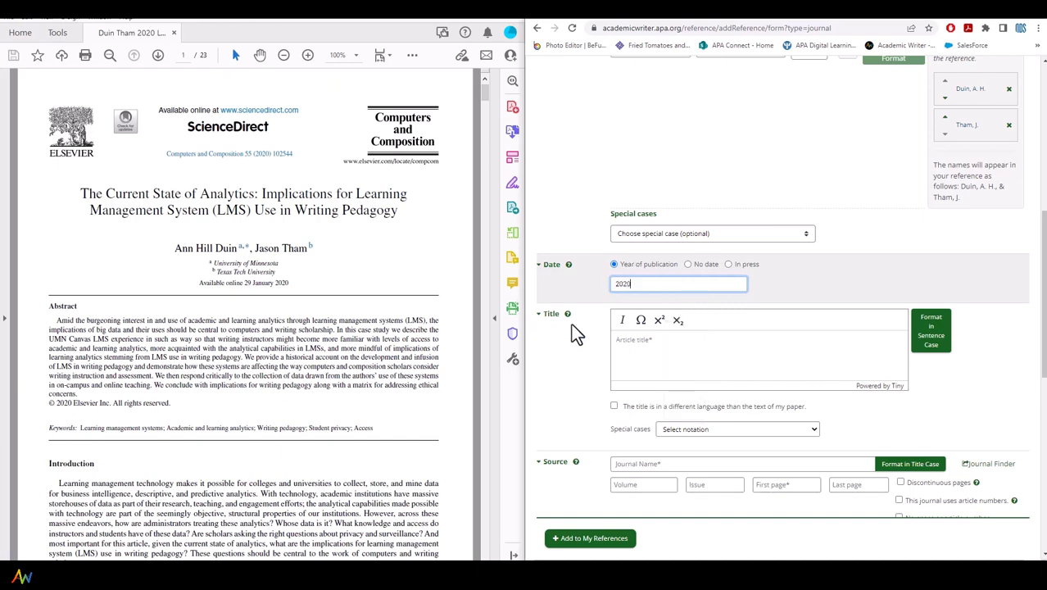
Enter the article title "The Current State of Analytics: Implications for Learning Management System (LMS) Use in Writing Pedagogy" and format it in sentence case.
{"action": "left_click", "coordinate": [637, 345]}
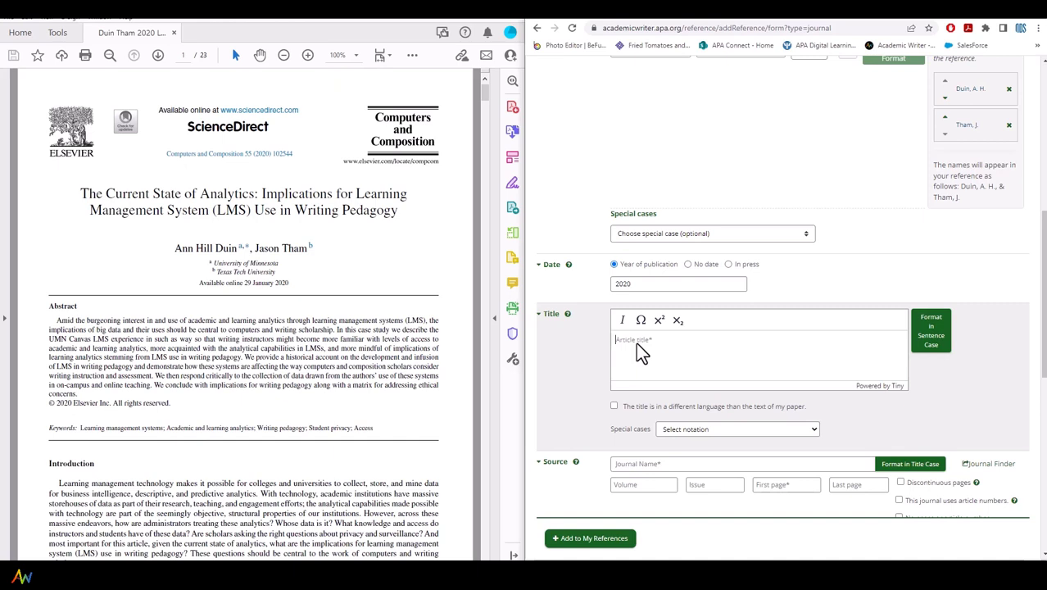
{"action": "type", "text": "The Current State of Analytics: Implications for Learning Management System (LMS) Use in Writing Pedagogy"}
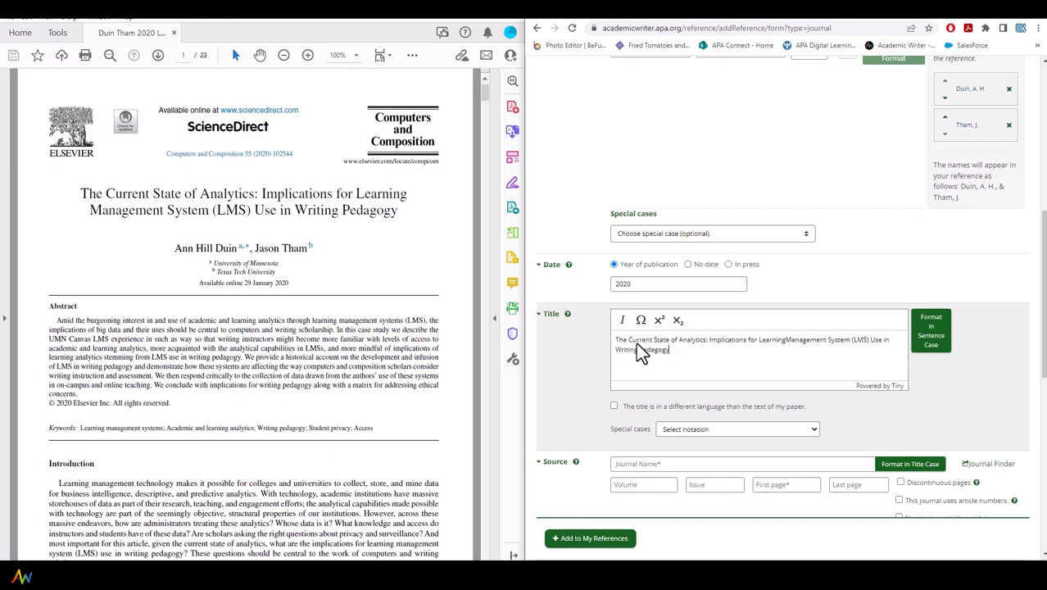
{"action": "left_click", "coordinate": [787, 340]}
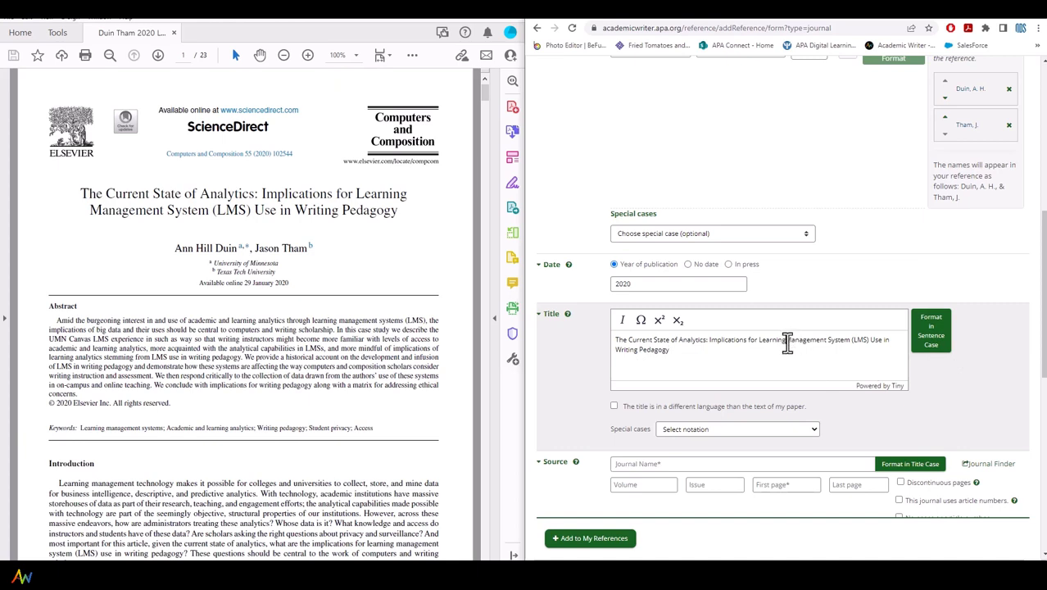
{"action": "left_click", "coordinate": [936, 339]}
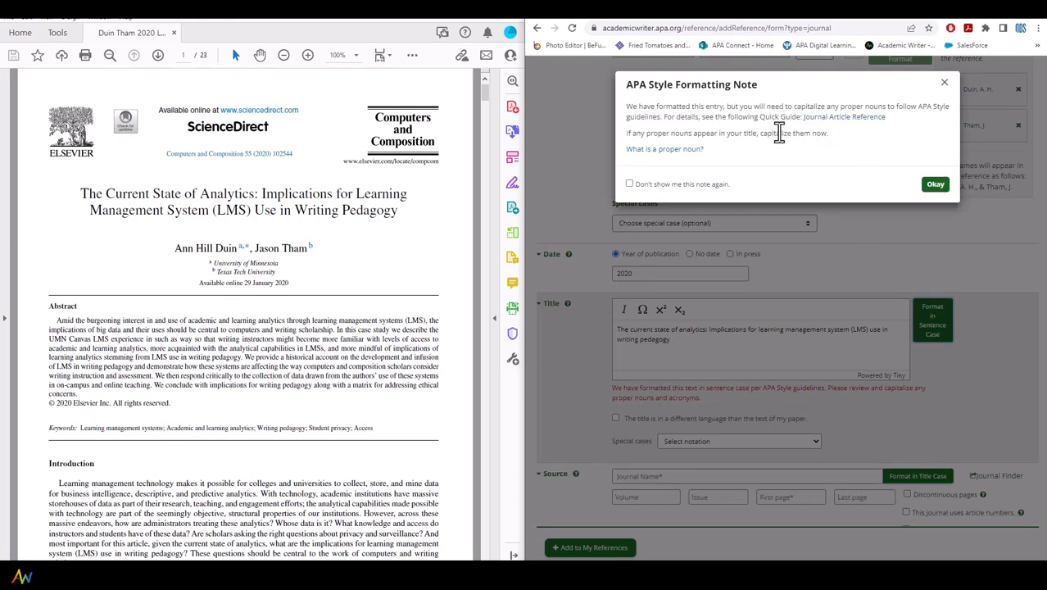
{"action": "left_click", "coordinate": [932, 187]}
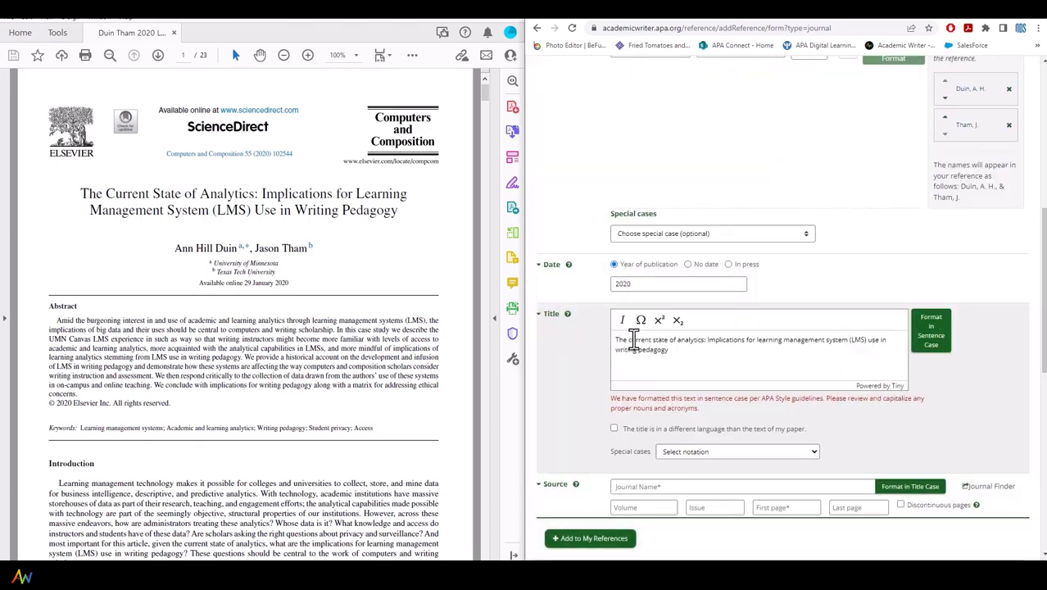
{"action": "left_click_drag", "start_coordinate": [851, 340], "coordinate": [864, 340]}
{"action": "left_click", "coordinate": [864, 341]}
{"action": "scroll", "coordinate": [854, 386], "scroll_direction": "down", "scroll_amount": 2}
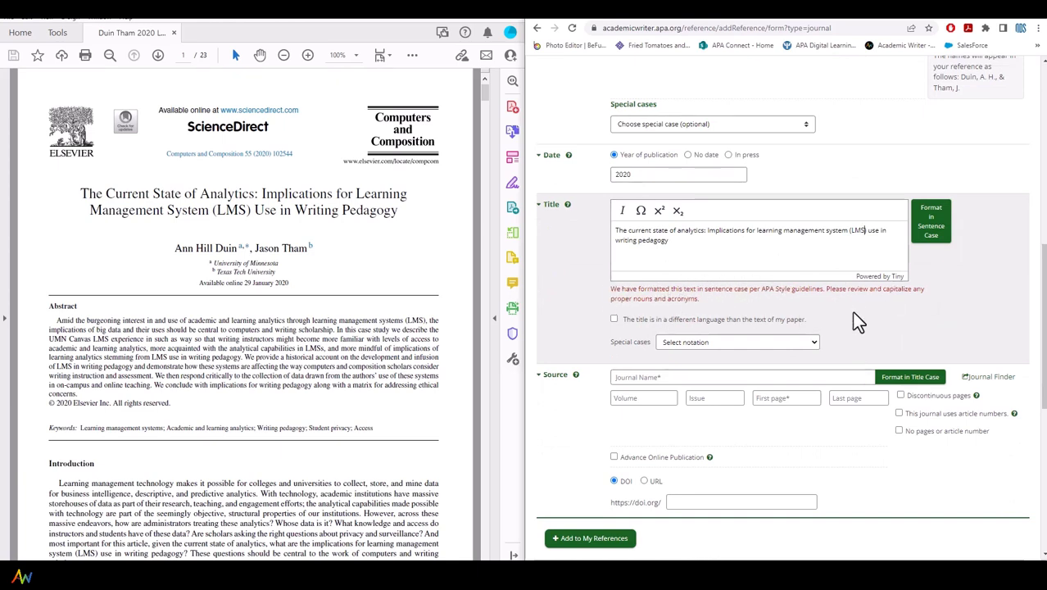
{"action": "scroll", "coordinate": [852, 320], "scroll_direction": "down", "scroll_amount": 1}
{"action": "left_click", "coordinate": [705, 290]}
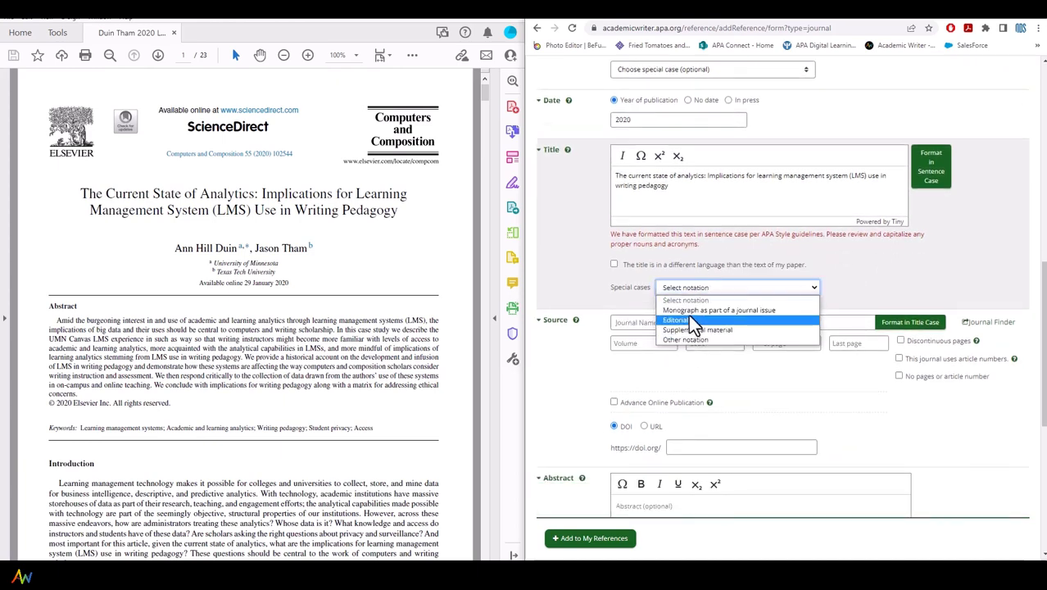
{"action": "left_click", "coordinate": [883, 279]}
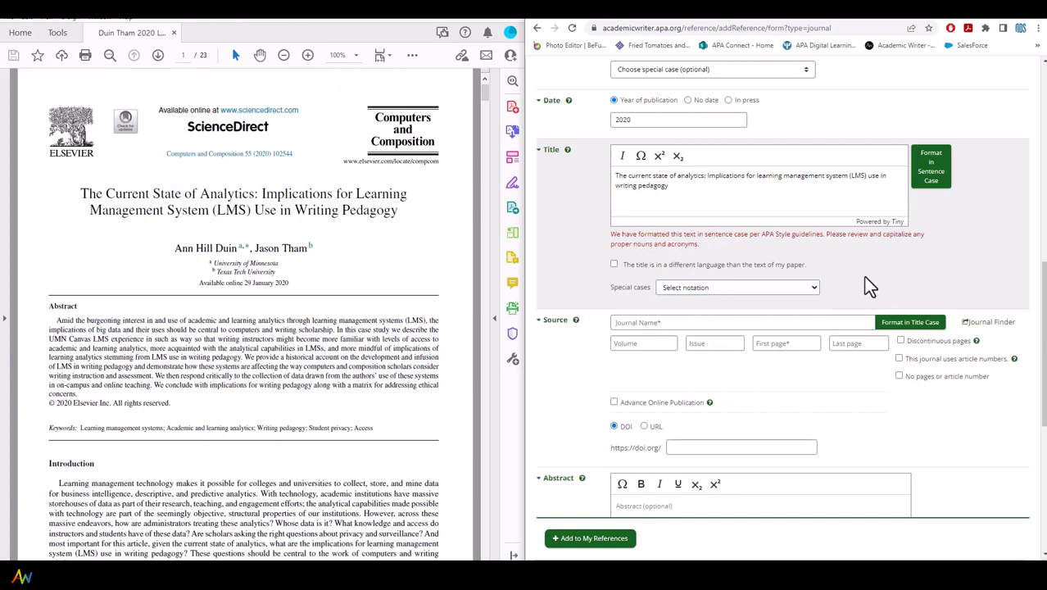
Enter "Computers and Composition" as the journal name in the reference's source section.
{"action": "scroll", "coordinate": [737, 299], "scroll_direction": "down", "scroll_amount": 1}
{"action": "left_click", "coordinate": [647, 267]}
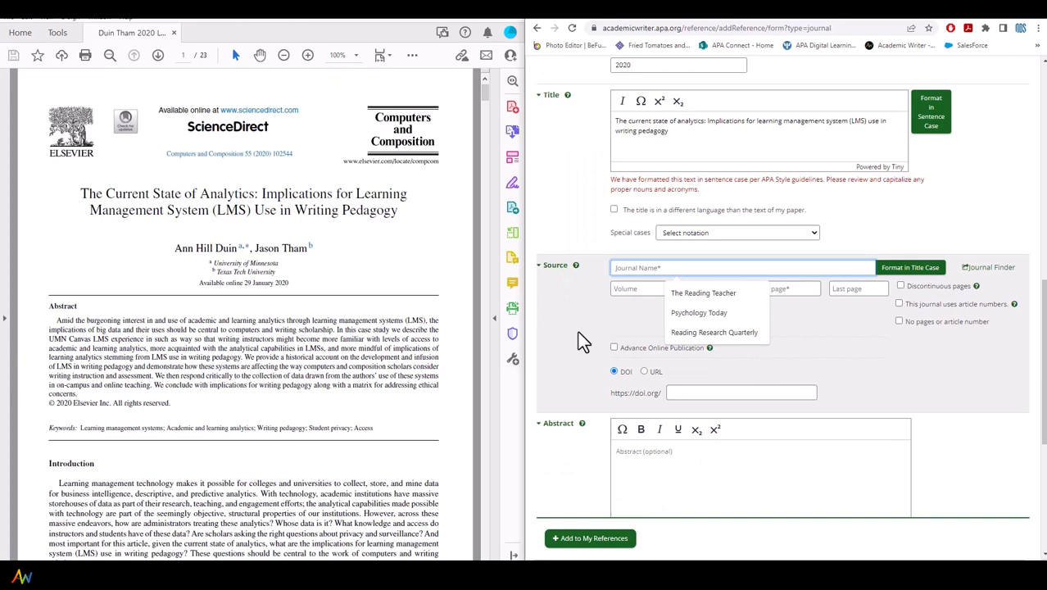
{"action": "type", "text": "Computers a"}
{"action": "type", "text": "nd Composition"}
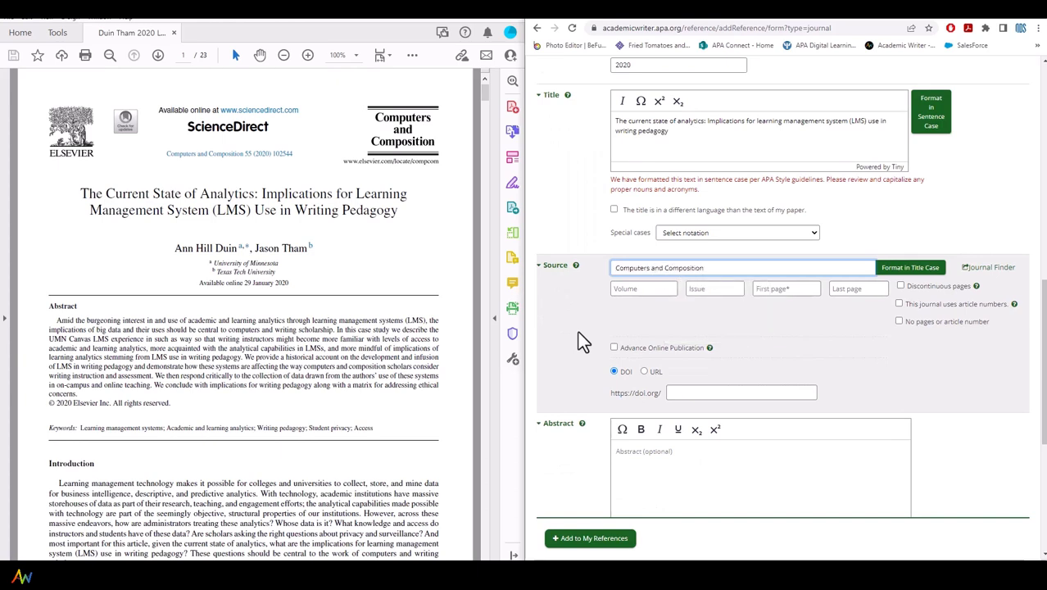
Set the volume to 55, the first page to 1 and the last page to 23, checking the article PDF's page numbering.
{"action": "left_click", "coordinate": [623, 288]}
{"action": "type", "text": "55"}
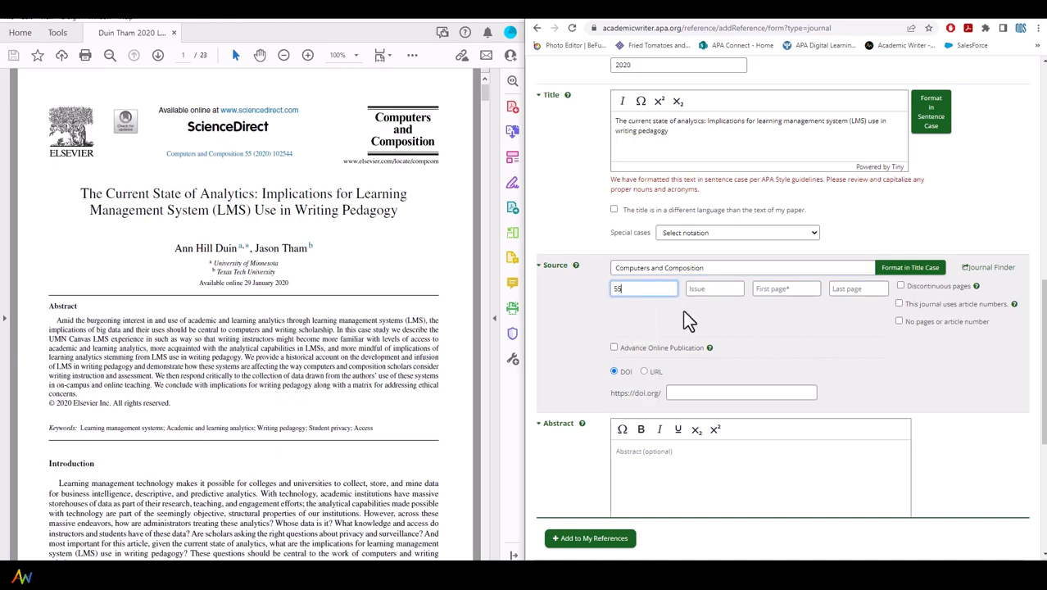
{"action": "left_click", "coordinate": [772, 290]}
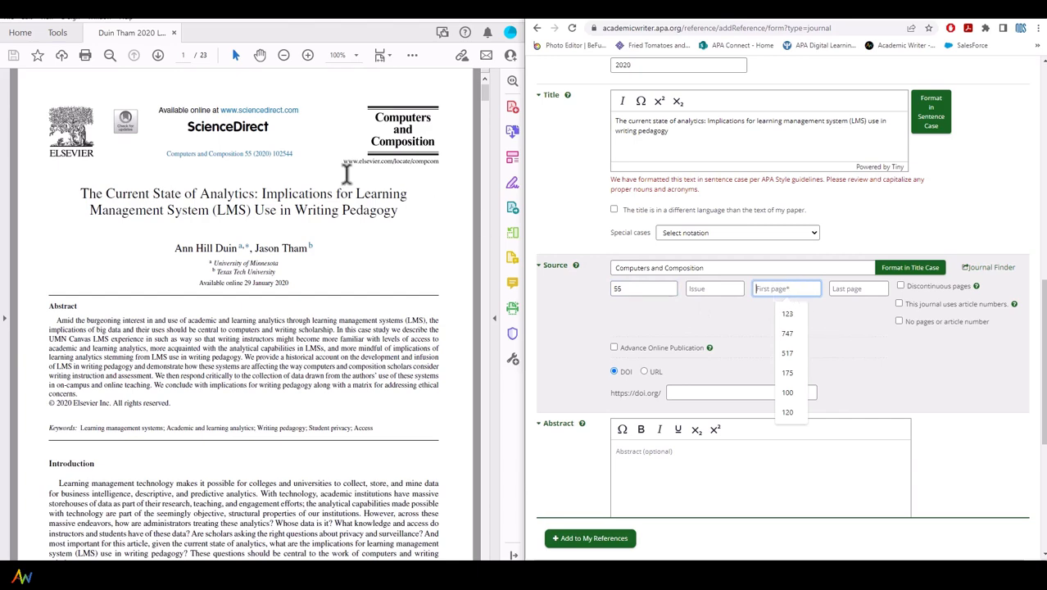
{"action": "scroll", "coordinate": [349, 205], "scroll_direction": "down", "scroll_amount": 4}
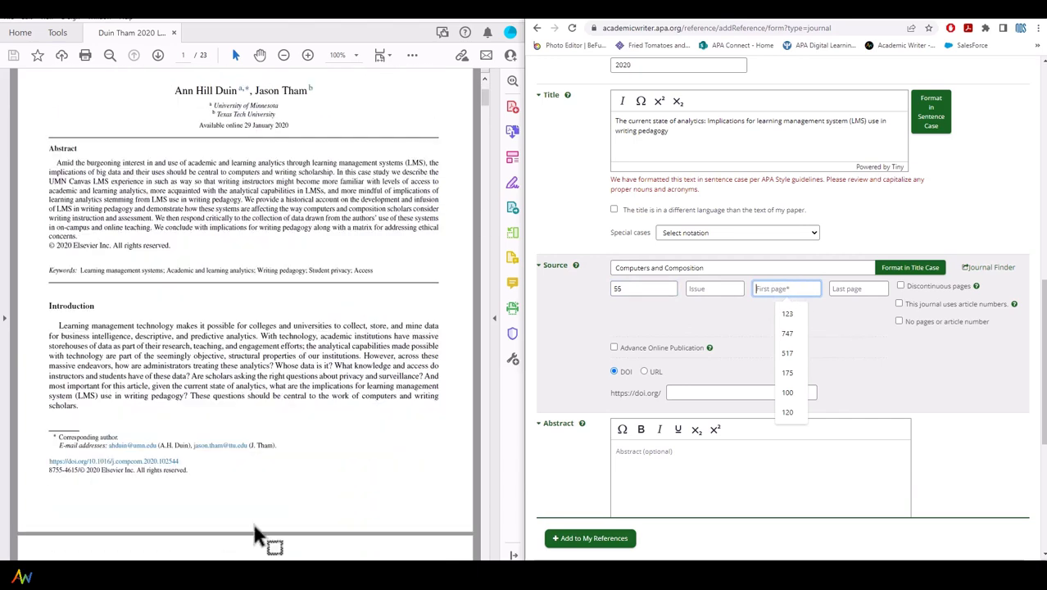
{"action": "scroll", "coordinate": [279, 492], "scroll_direction": "up", "scroll_amount": 3}
{"action": "scroll", "coordinate": [294, 258], "scroll_direction": "down", "scroll_amount": 3}
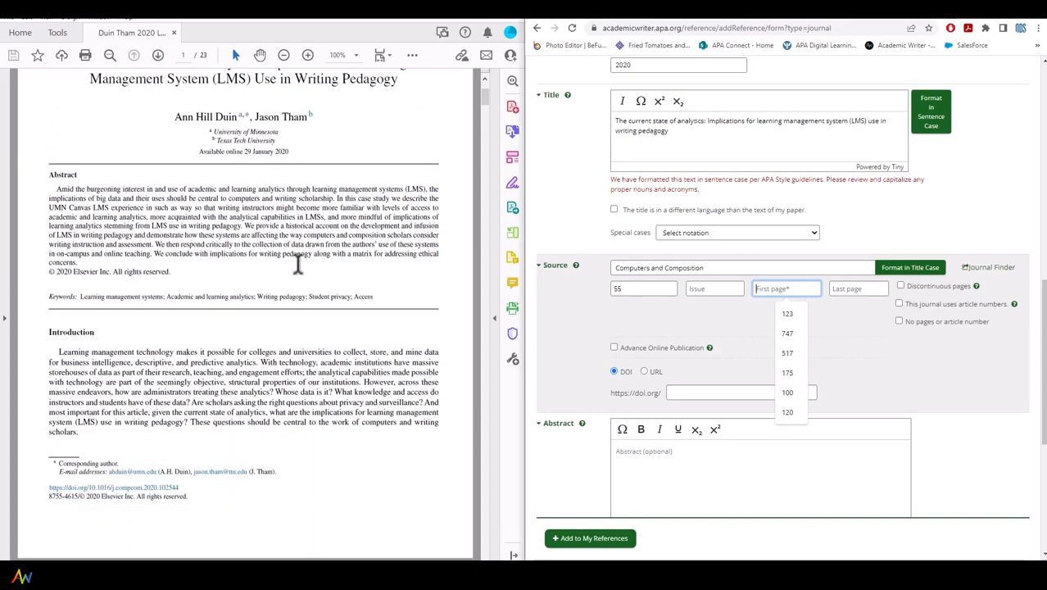
{"action": "scroll", "coordinate": [299, 264], "scroll_direction": "down", "scroll_amount": 4}
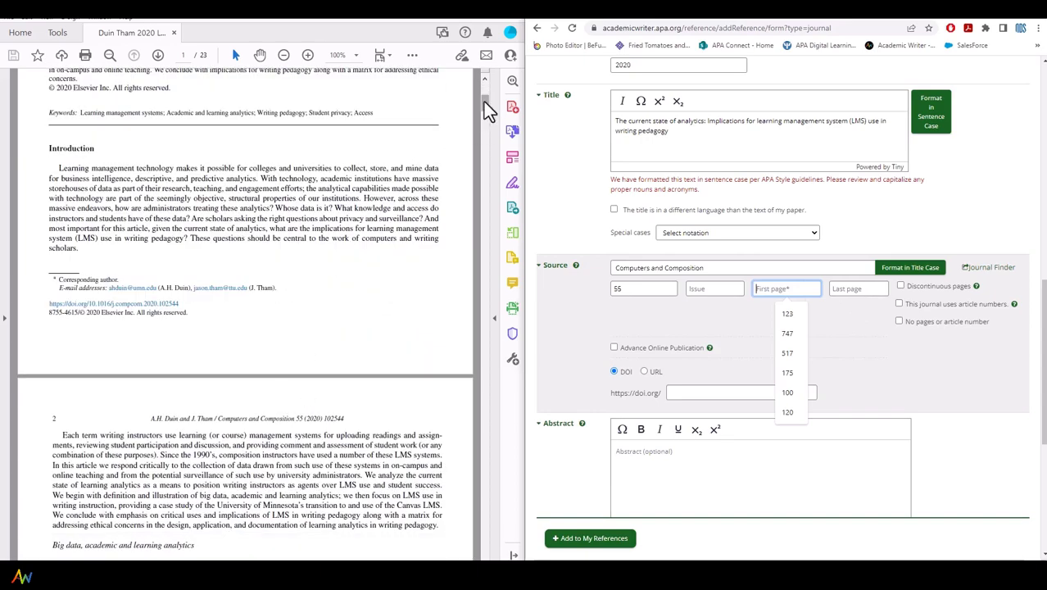
{"action": "left_click_drag", "start_coordinate": [483, 102], "coordinate": [471, 60]}
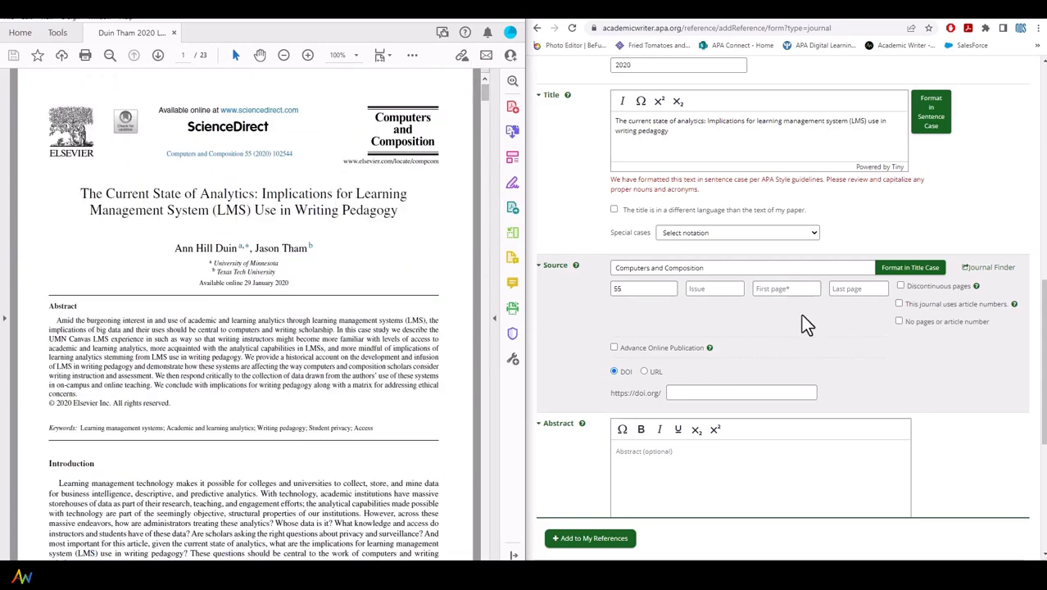
{"action": "left_click", "coordinate": [773, 290]}
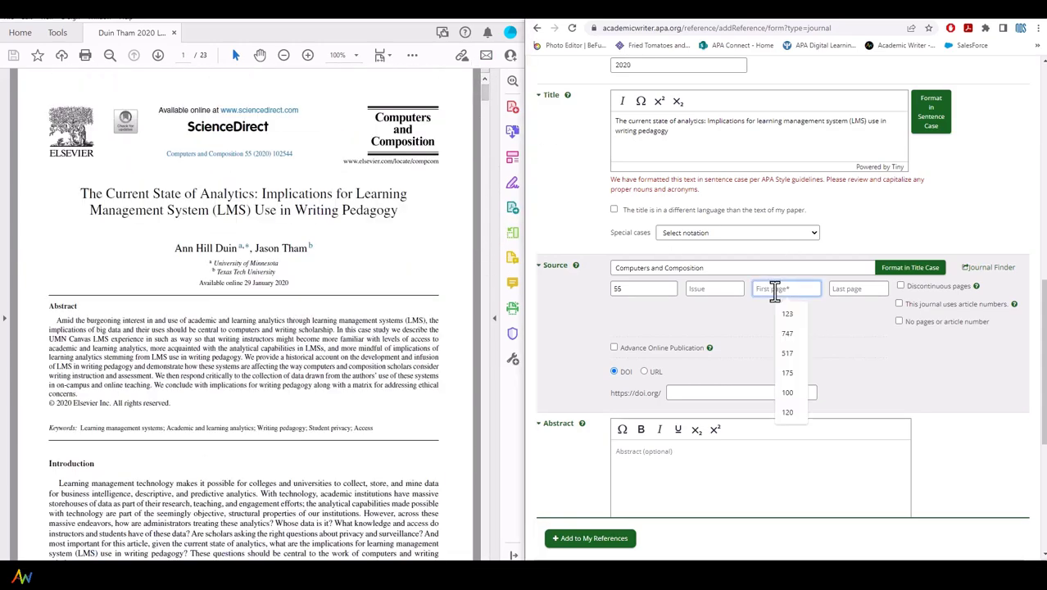
{"action": "type", "text": "1"}
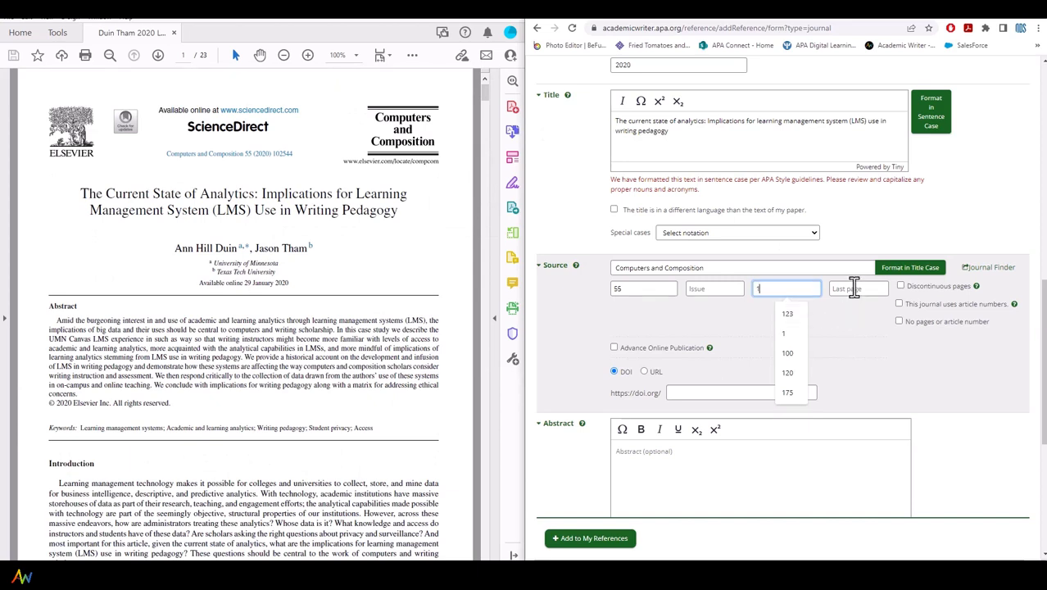
{"action": "left_click", "coordinate": [854, 287]}
{"action": "type", "text": "23"}
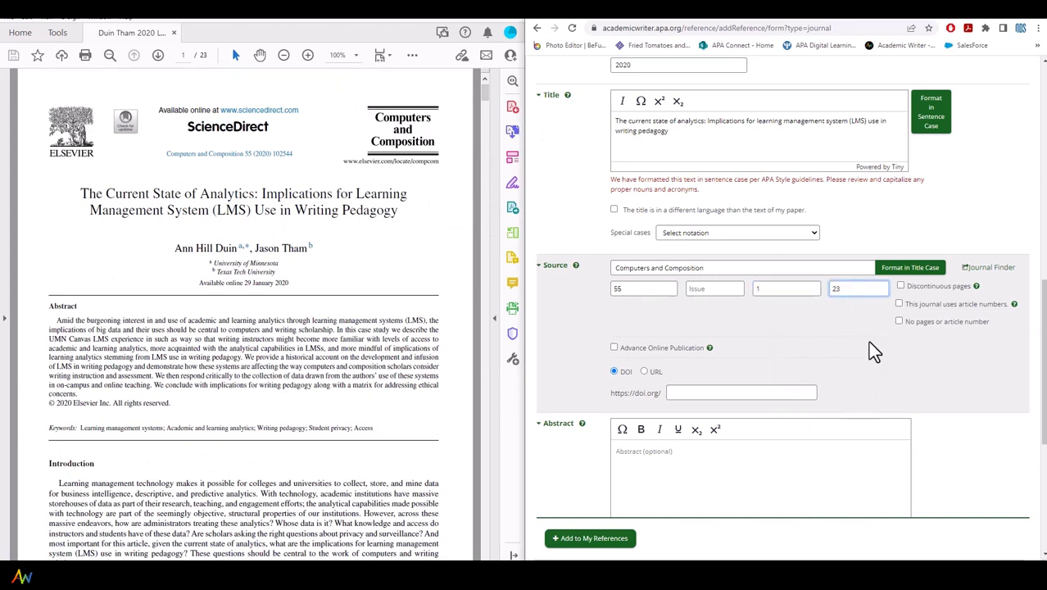
{"action": "left_click", "coordinate": [871, 344]}
Copy the DOI "10.1016/j.compcom.2020.102544", without its URL prefix, from the article's first page into the reference's DOI field.
{"action": "scroll", "coordinate": [282, 197], "scroll_direction": "down", "scroll_amount": 3}
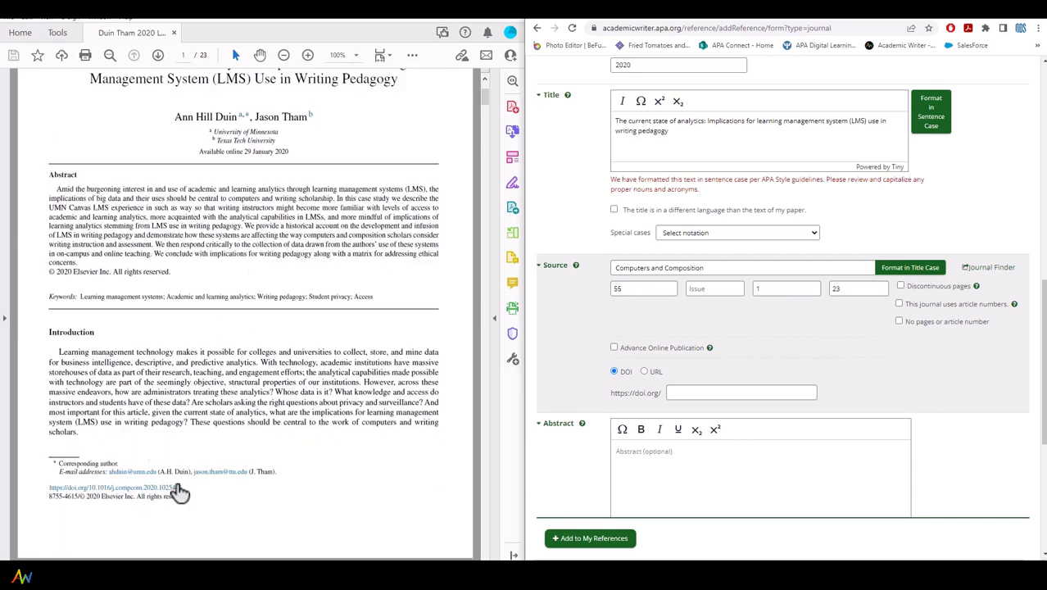
{"action": "left_click_drag", "start_coordinate": [188, 497], "coordinate": [99, 487]}
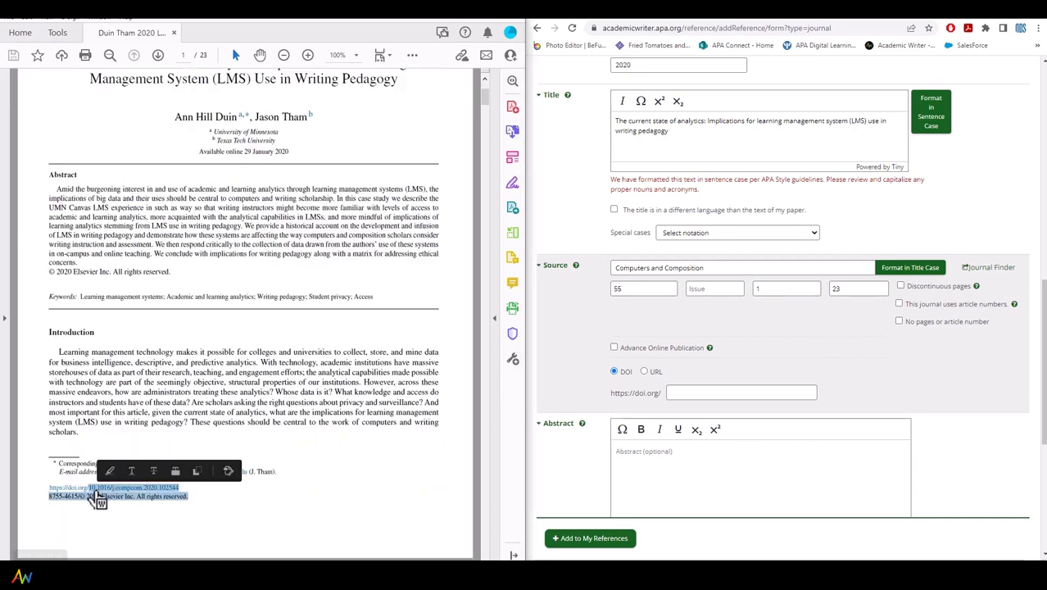
{"action": "left_click", "coordinate": [89, 495]}
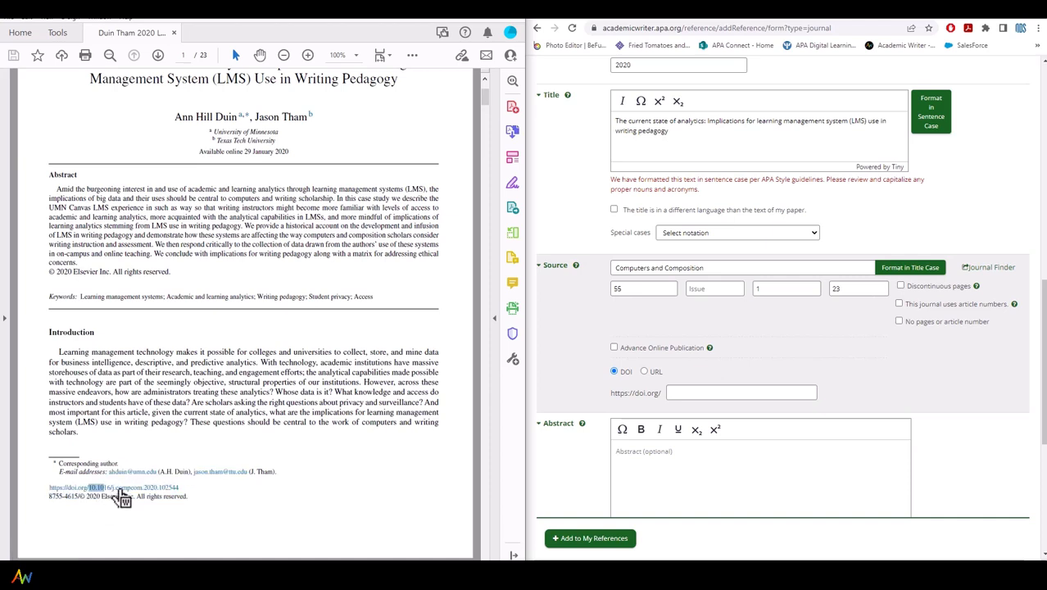
{"action": "left_click_drag", "start_coordinate": [88, 487], "coordinate": [205, 490]}
{"action": "key", "text": "ctrl+c"}
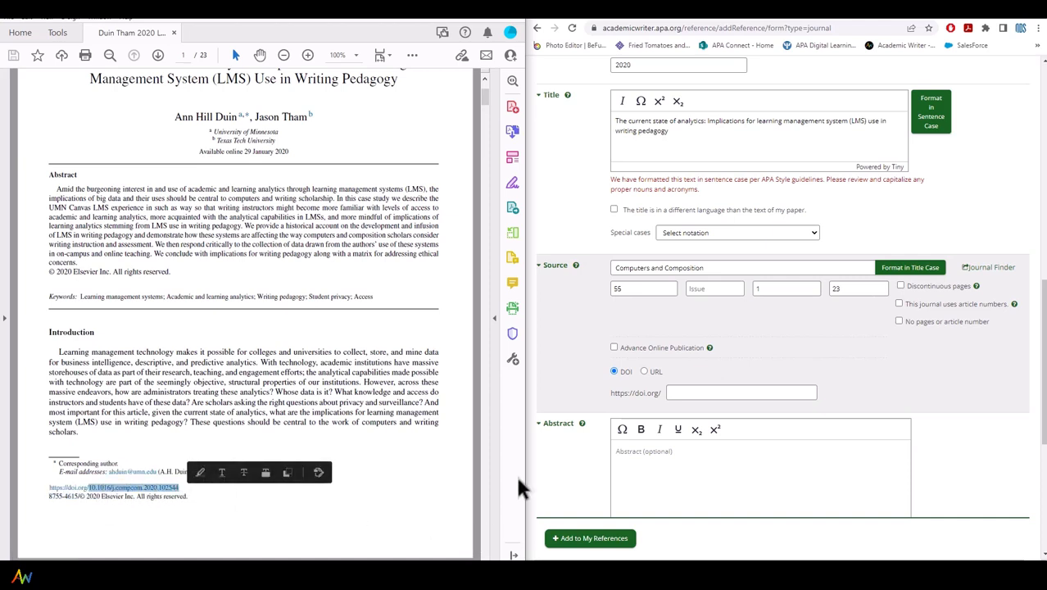
{"action": "left_click", "coordinate": [690, 393]}
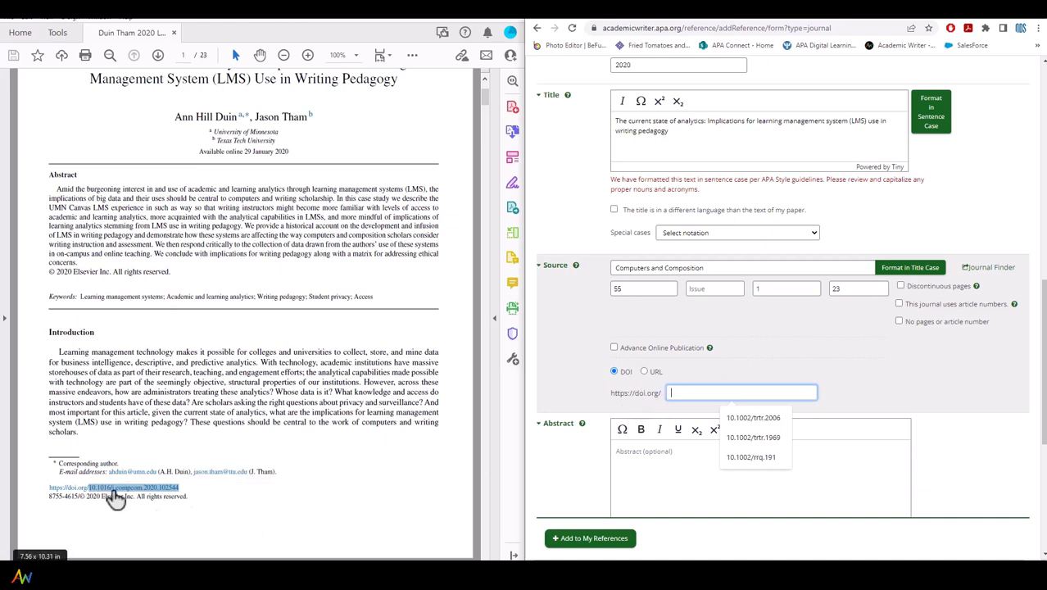
{"action": "key", "text": "ctrl+v"}
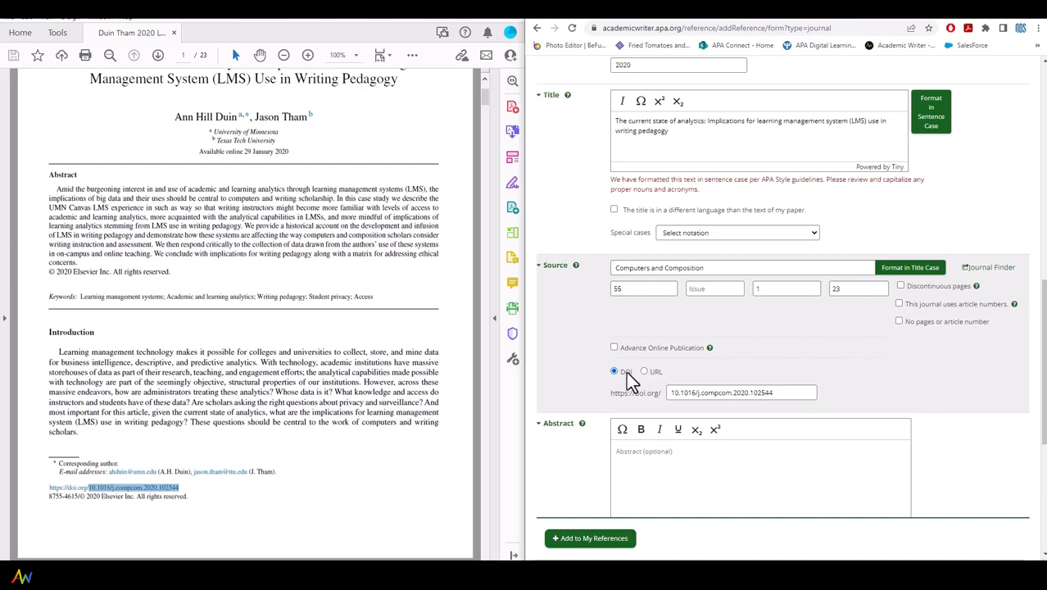
Review the optional sections below the source details and expand the Quotations section.
{"action": "scroll", "coordinate": [577, 377], "scroll_direction": "down", "scroll_amount": 2}
{"action": "scroll", "coordinate": [581, 374], "scroll_direction": "down", "scroll_amount": 2}
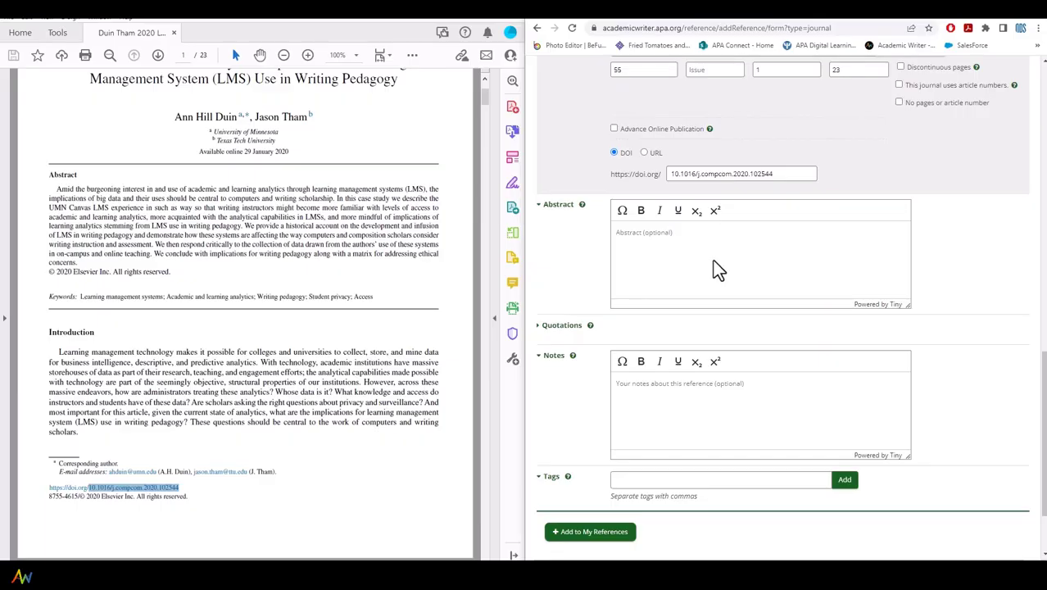
{"action": "scroll", "coordinate": [712, 262], "scroll_direction": "down", "scroll_amount": 2}
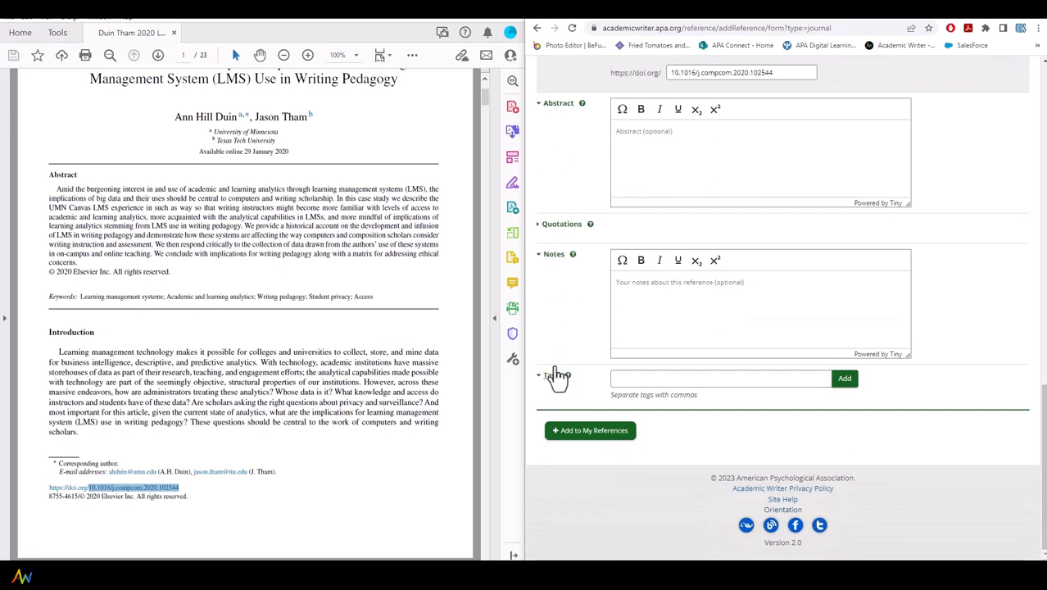
{"action": "left_click", "coordinate": [543, 226]}
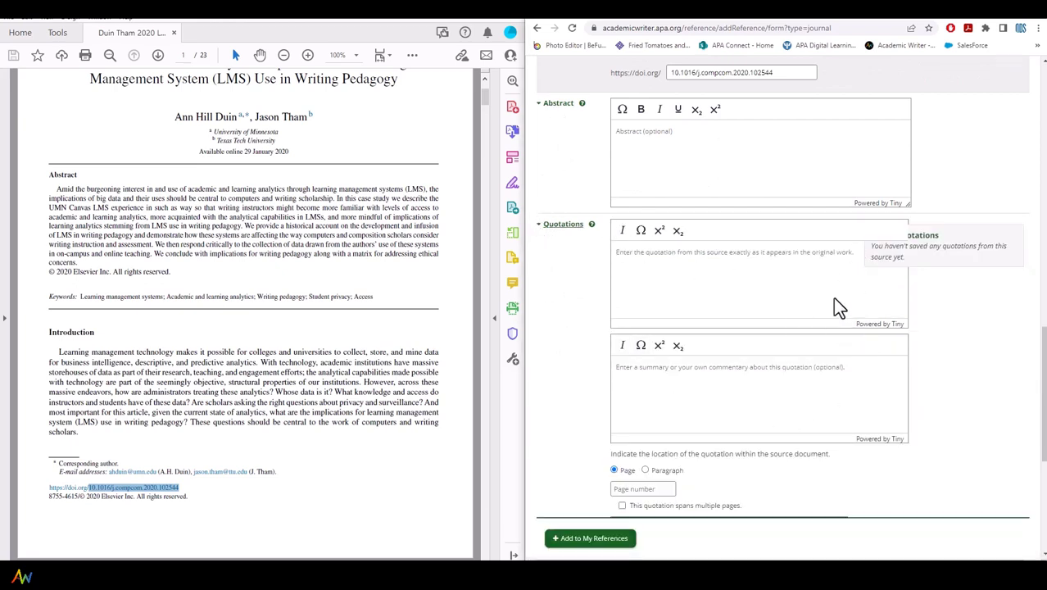
{"action": "scroll", "coordinate": [832, 299], "scroll_direction": "down", "scroll_amount": 2}
{"action": "scroll", "coordinate": [709, 226], "scroll_direction": "up", "scroll_amount": 3}
{"action": "scroll", "coordinate": [710, 227], "scroll_direction": "up", "scroll_amount": 1}
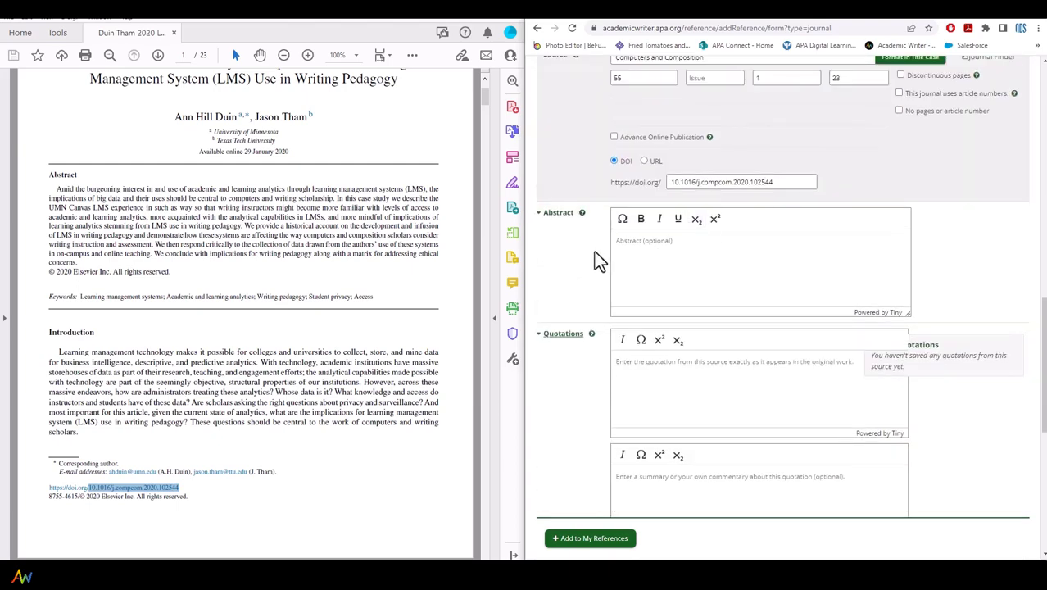
Copy the full abstract text from the article PDF into the reference's Abstract field.
{"action": "left_click", "coordinate": [680, 244]}
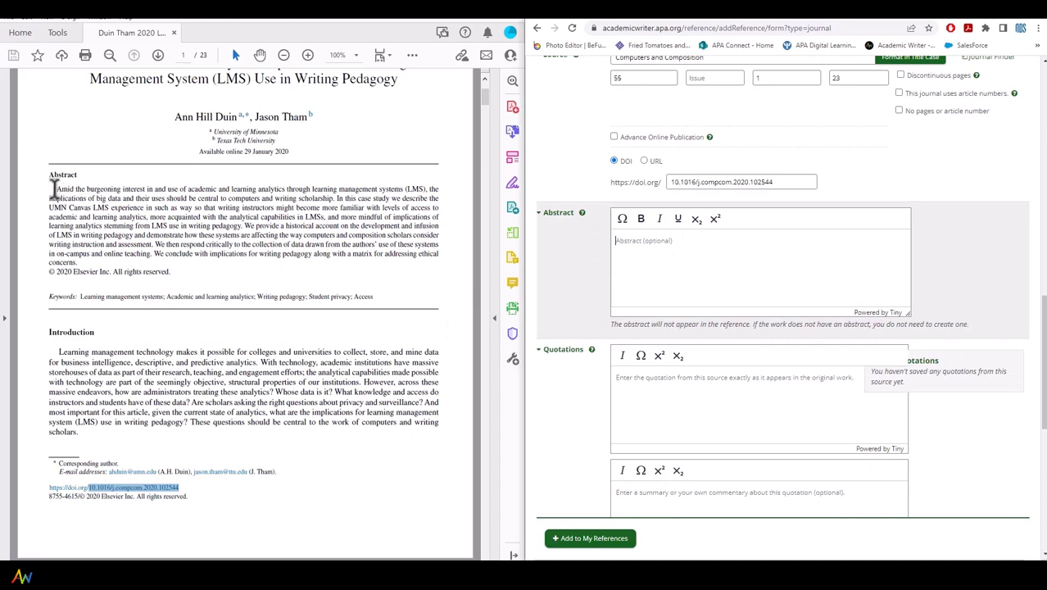
{"action": "left_click_drag", "start_coordinate": [54, 189], "coordinate": [77, 263]}
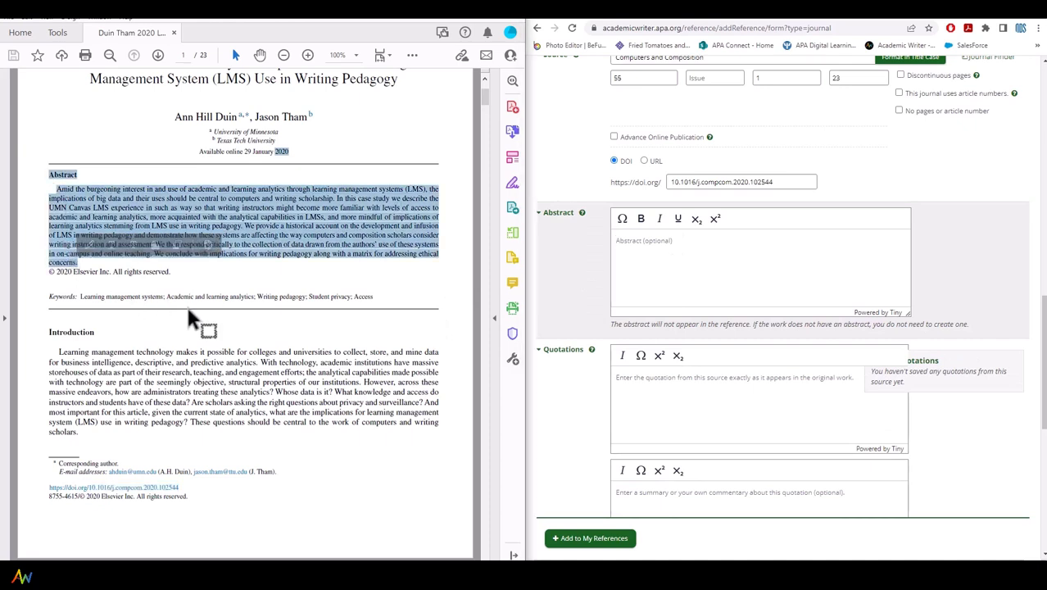
{"action": "left_click", "coordinate": [665, 255]}
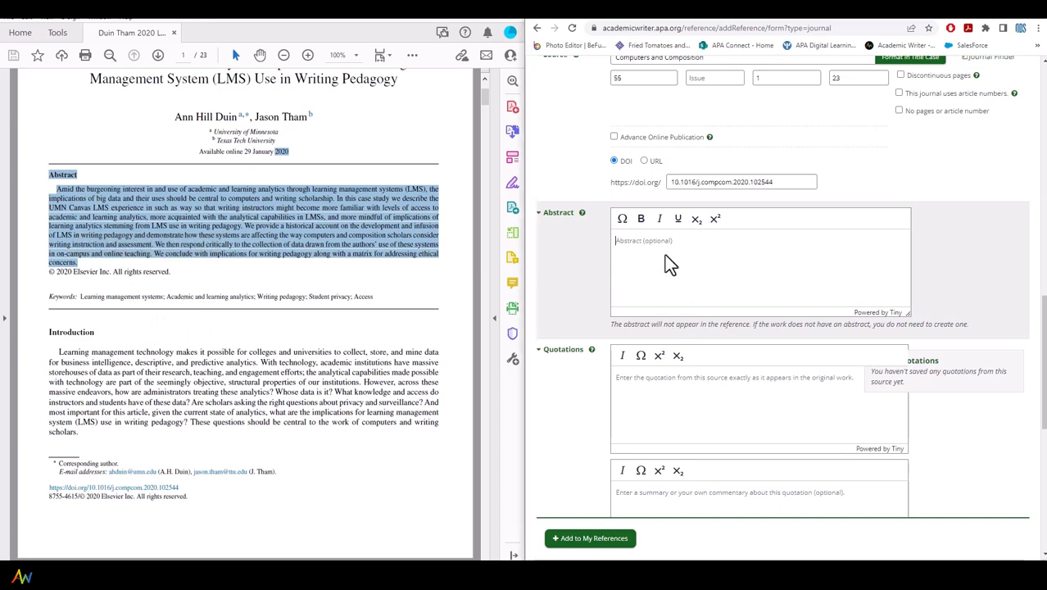
{"action": "key", "text": "ctrl+v"}
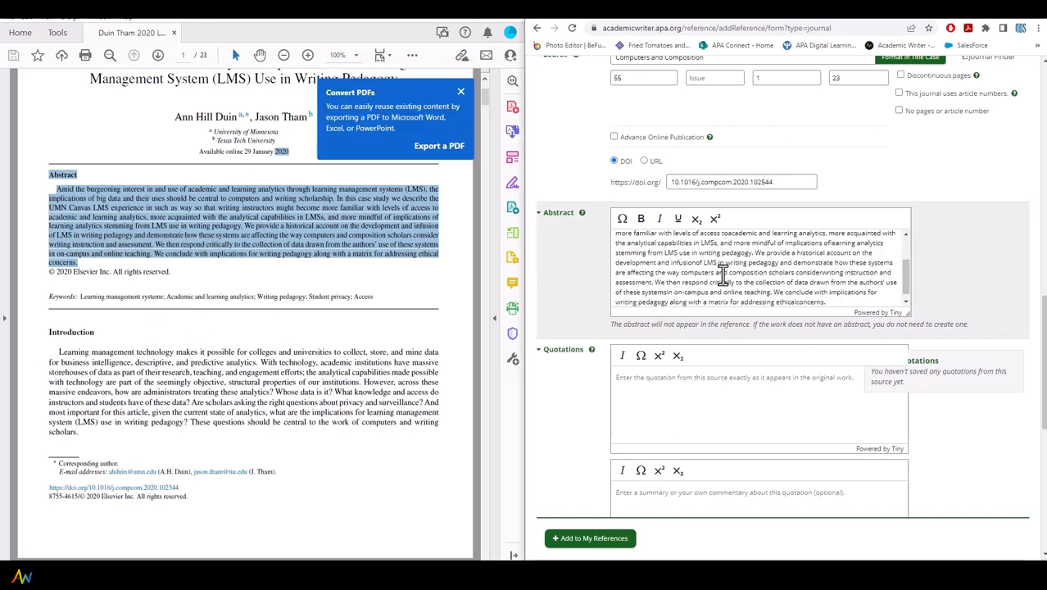
Delete the stray "2020Abstract" from the start of the pasted abstract and add the missing space in "ethical concerns".
{"action": "scroll", "coordinate": [792, 295], "scroll_direction": "up", "scroll_amount": 5}
{"action": "scroll", "coordinate": [792, 295], "scroll_direction": "up", "scroll_amount": 2}
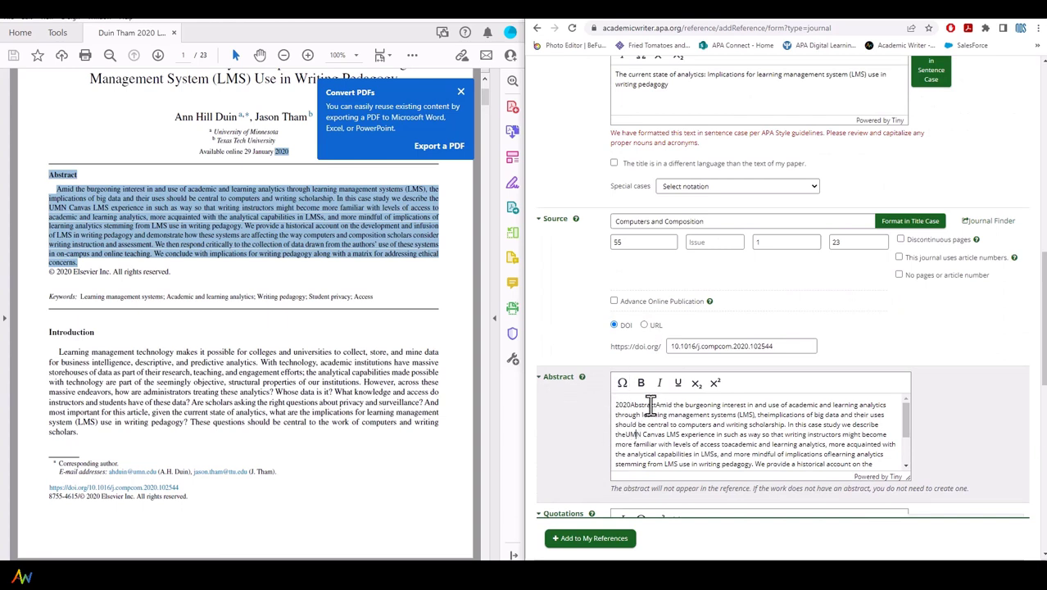
{"action": "left_click_drag", "start_coordinate": [656, 405], "coordinate": [594, 401]}
{"action": "key", "text": "BackSpace"}
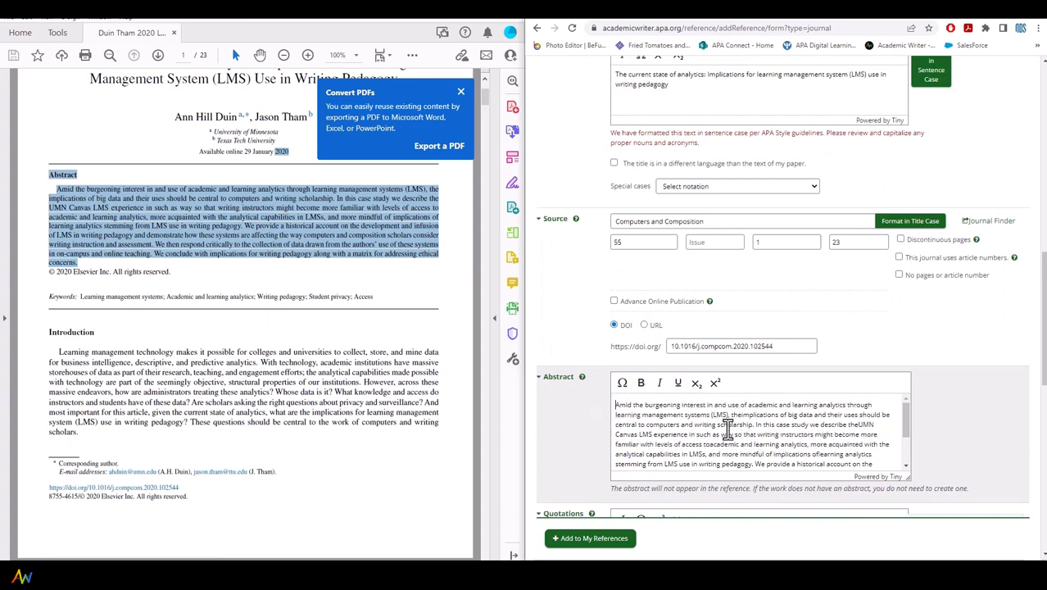
{"action": "scroll", "coordinate": [735, 424], "scroll_direction": "down", "scroll_amount": 2}
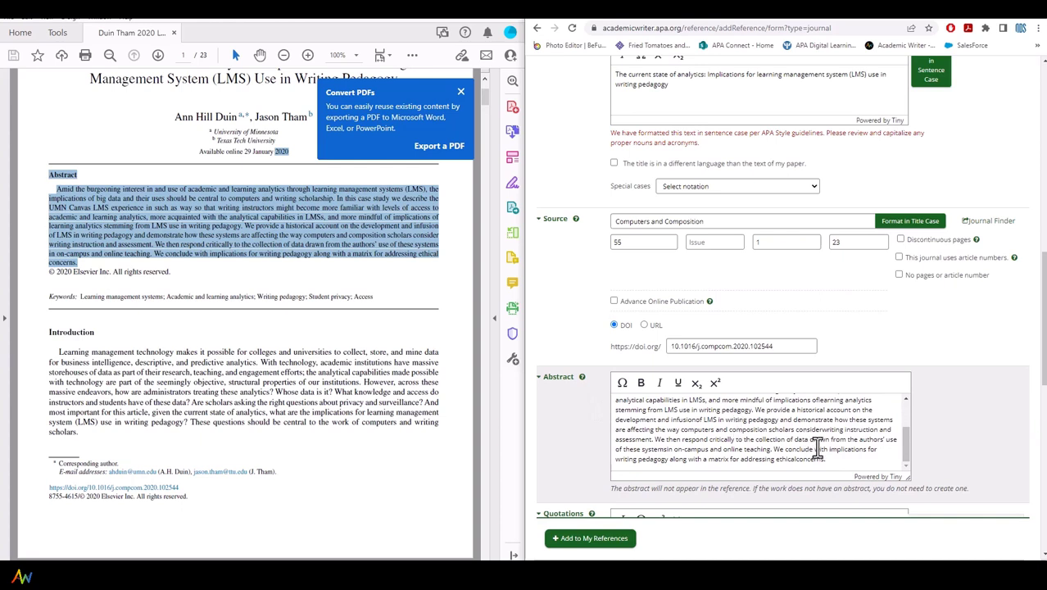
{"action": "scroll", "coordinate": [803, 430], "scroll_direction": "down", "scroll_amount": 2}
{"action": "scroll", "coordinate": [798, 420], "scroll_direction": "down", "scroll_amount": 1}
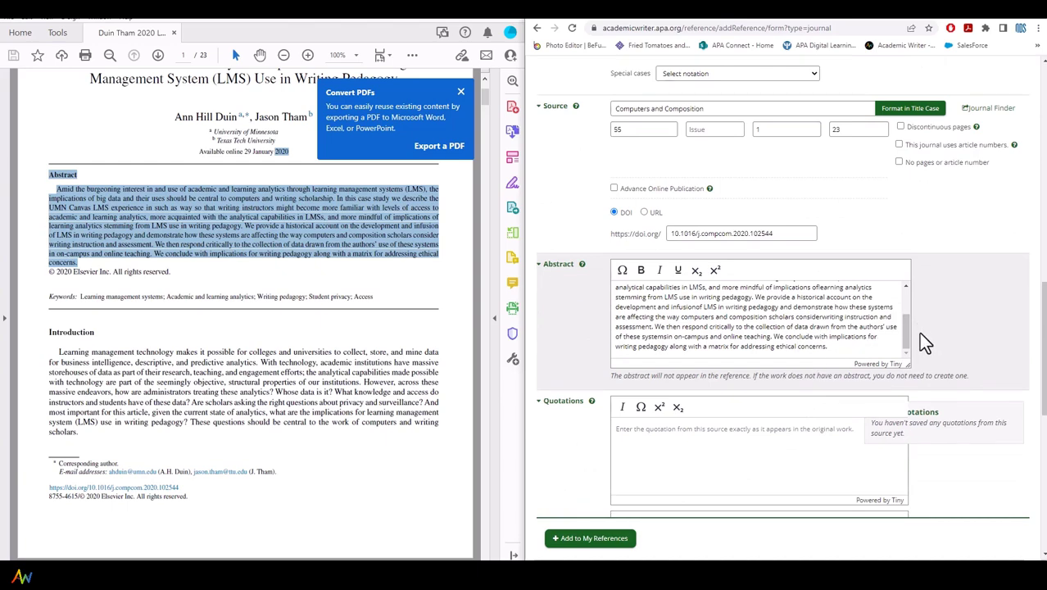
Examine the Quotations fields and look through the article's first pages for a passage to quote.
{"action": "scroll", "coordinate": [918, 331], "scroll_direction": "down", "scroll_amount": 1}
{"action": "scroll", "coordinate": [709, 337], "scroll_direction": "down", "scroll_amount": 1}
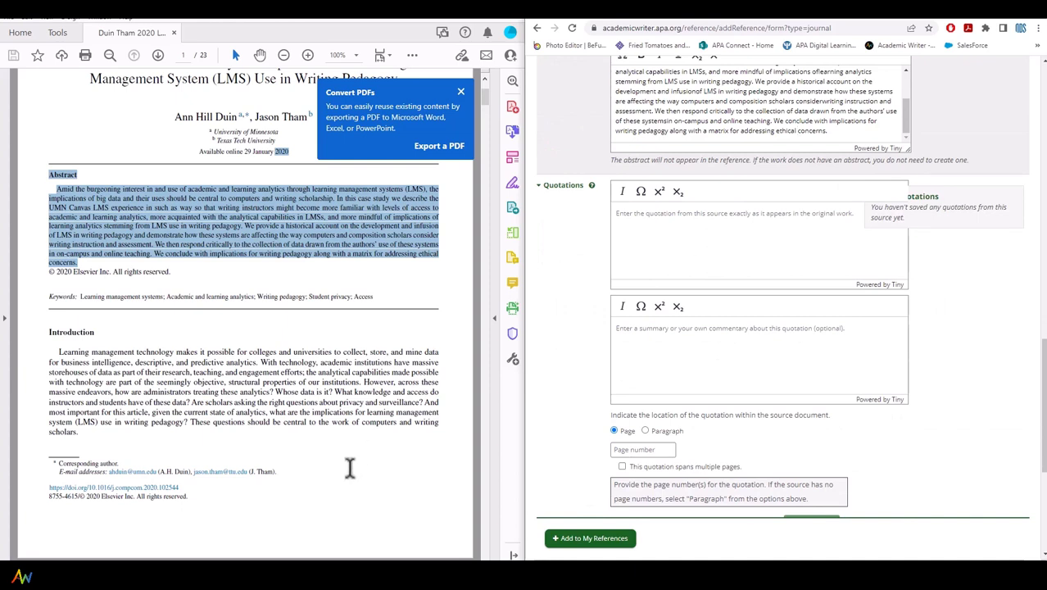
{"action": "left_click", "coordinate": [315, 425]}
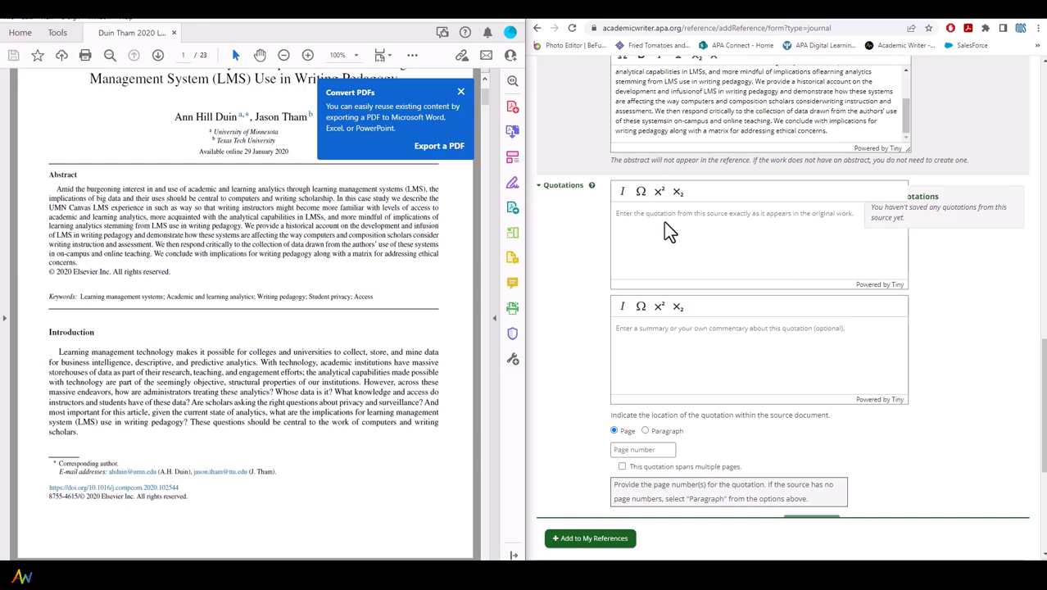
{"action": "scroll", "coordinate": [368, 270], "scroll_direction": "down", "scroll_amount": 5}
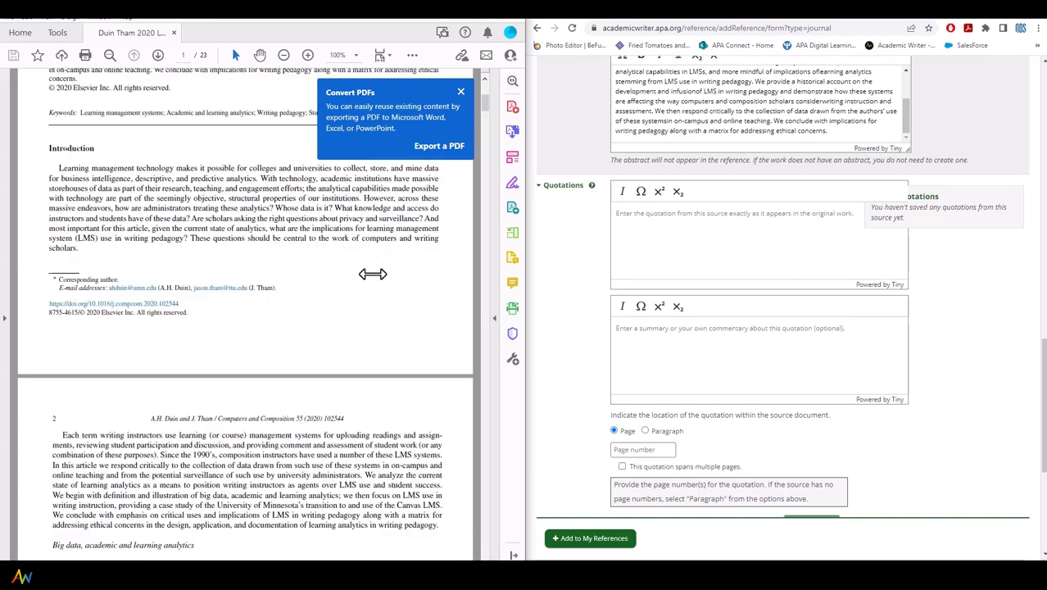
{"action": "scroll", "coordinate": [373, 274], "scroll_direction": "down", "scroll_amount": 4}
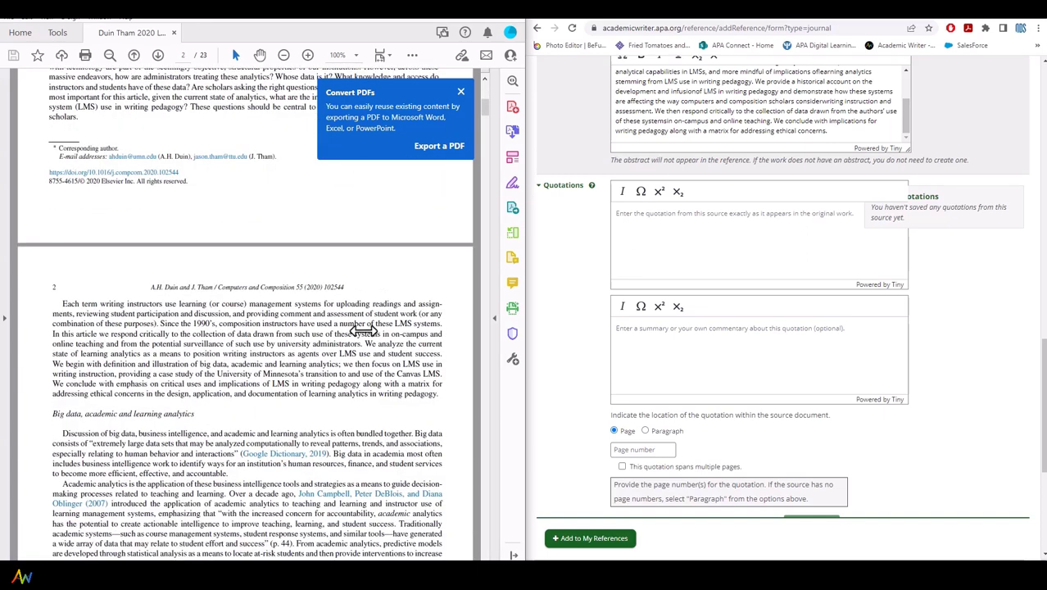
{"action": "scroll", "coordinate": [363, 329], "scroll_direction": "down", "scroll_amount": 10}
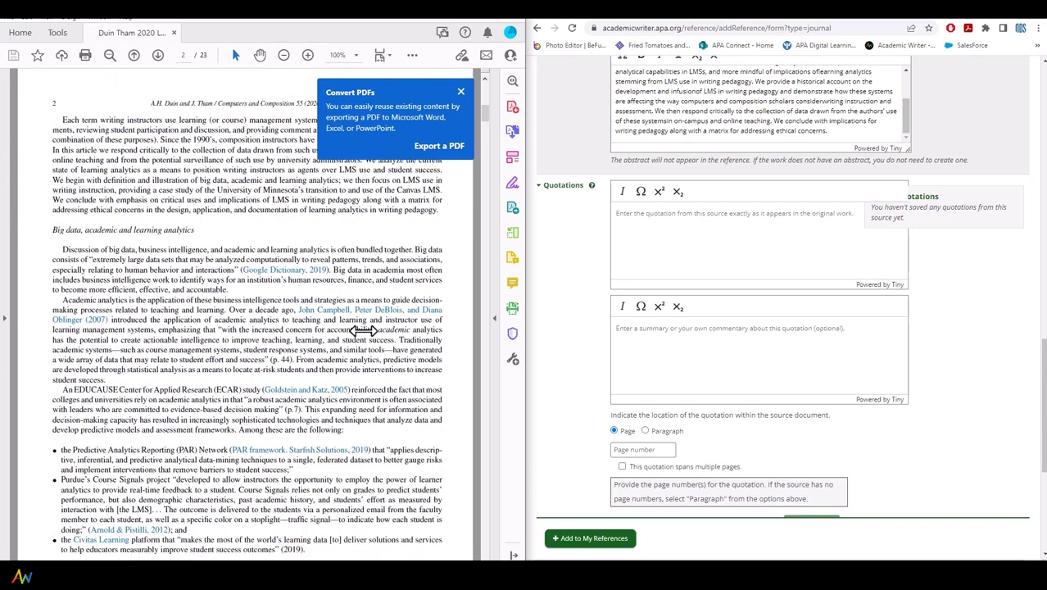
{"action": "scroll", "coordinate": [363, 331], "scroll_direction": "down", "scroll_amount": 9}
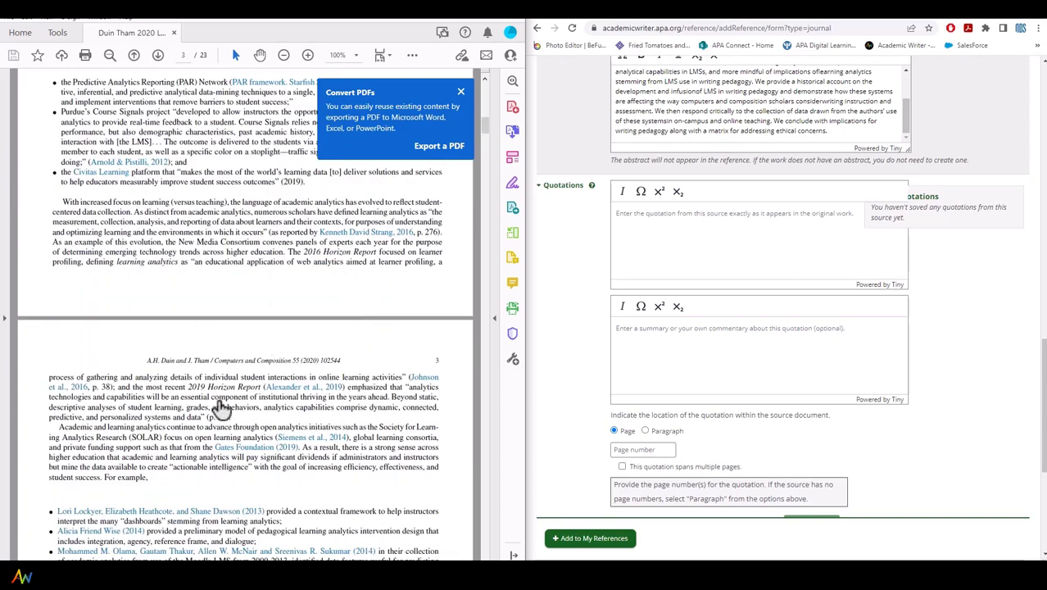
{"action": "scroll", "coordinate": [245, 409], "scroll_direction": "down", "scroll_amount": 4}
{"action": "scroll", "coordinate": [262, 421], "scroll_direction": "down", "scroll_amount": 2}
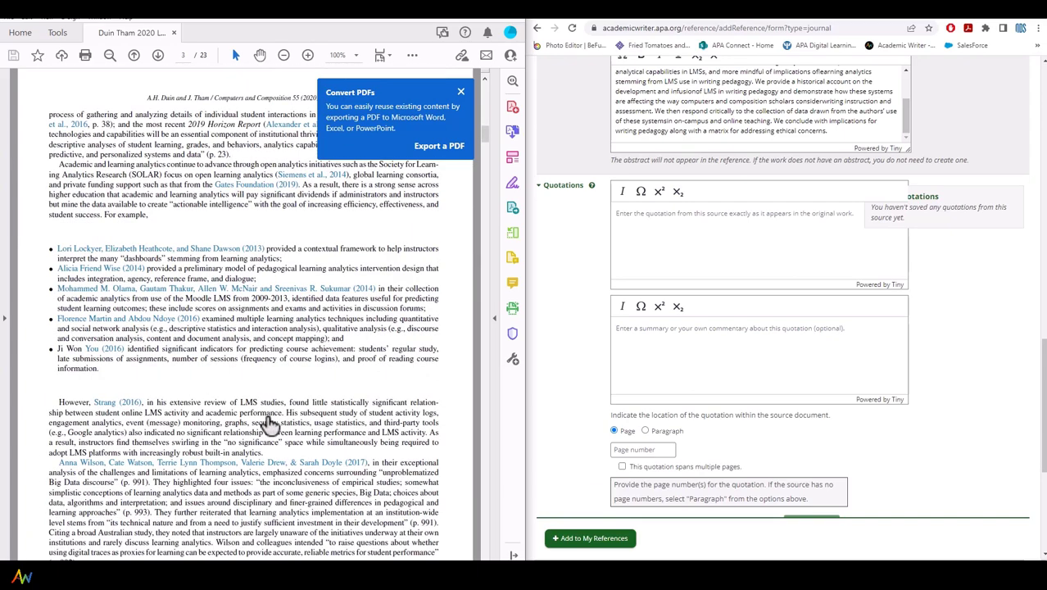
{"action": "scroll", "coordinate": [270, 424], "scroll_direction": "down", "scroll_amount": 2}
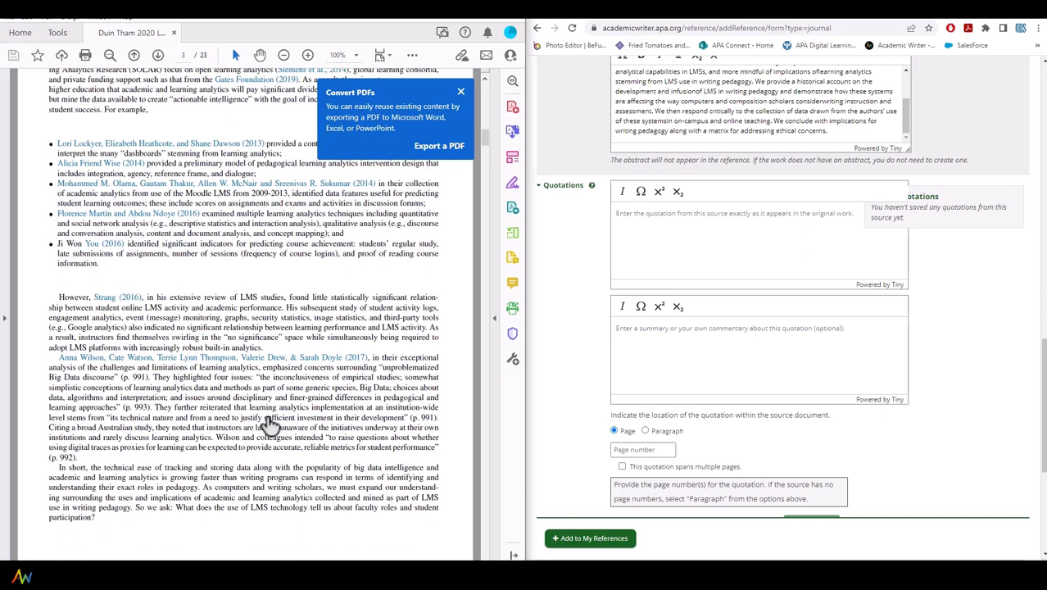
{"action": "scroll", "coordinate": [270, 424], "scroll_direction": "down", "scroll_amount": 3}
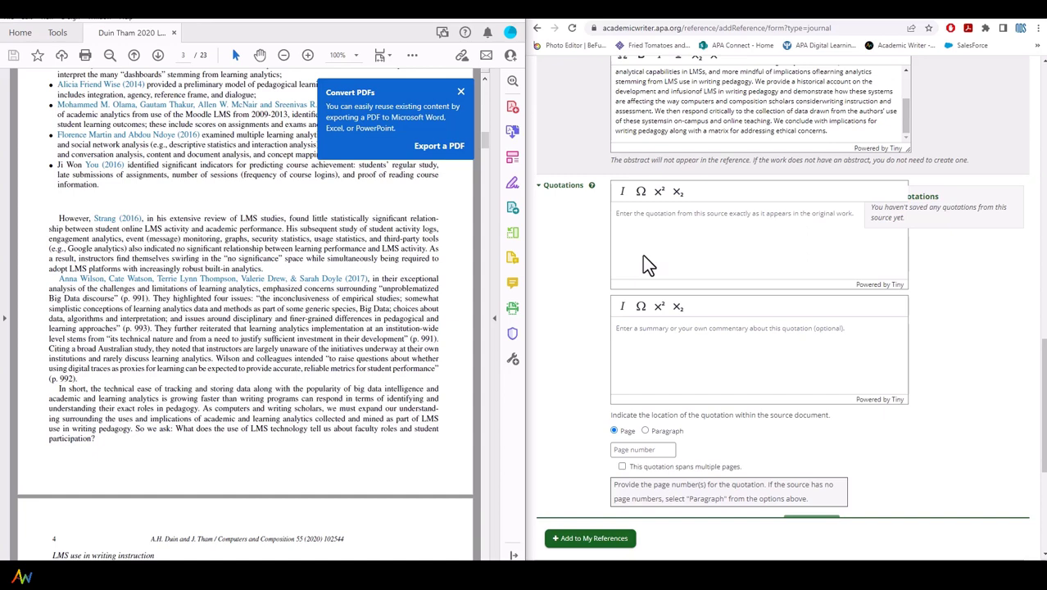
Review the quotation location options and the optional Notes and Tags sections of the reference form.
{"action": "scroll", "coordinate": [647, 295], "scroll_direction": "down", "scroll_amount": 2}
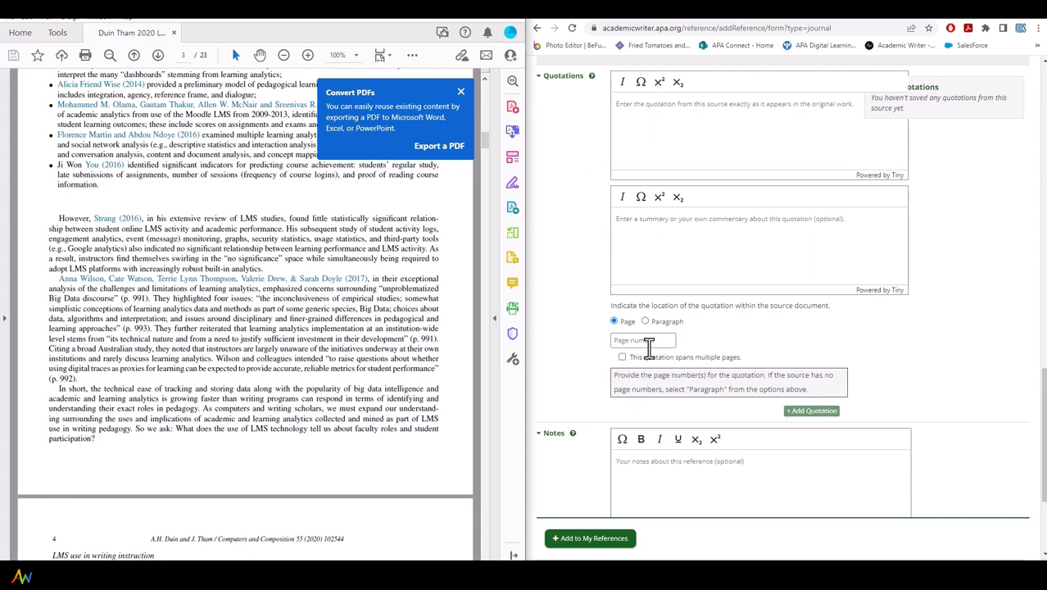
{"action": "scroll", "coordinate": [584, 325], "scroll_direction": "down", "scroll_amount": 2}
{"action": "left_click", "coordinate": [665, 318]}
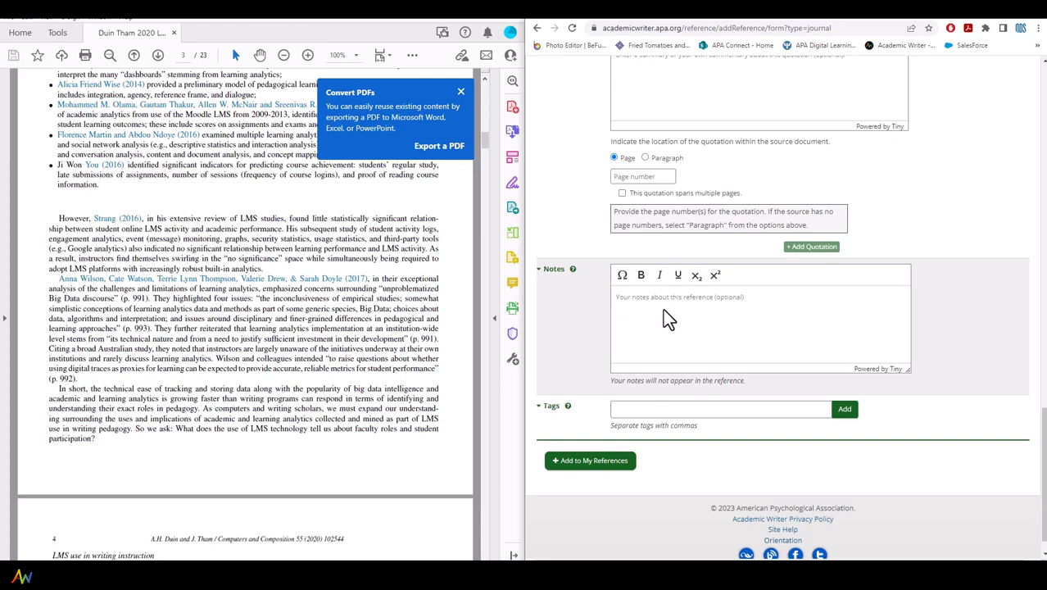
{"action": "scroll", "coordinate": [624, 403], "scroll_direction": "down", "scroll_amount": 1}
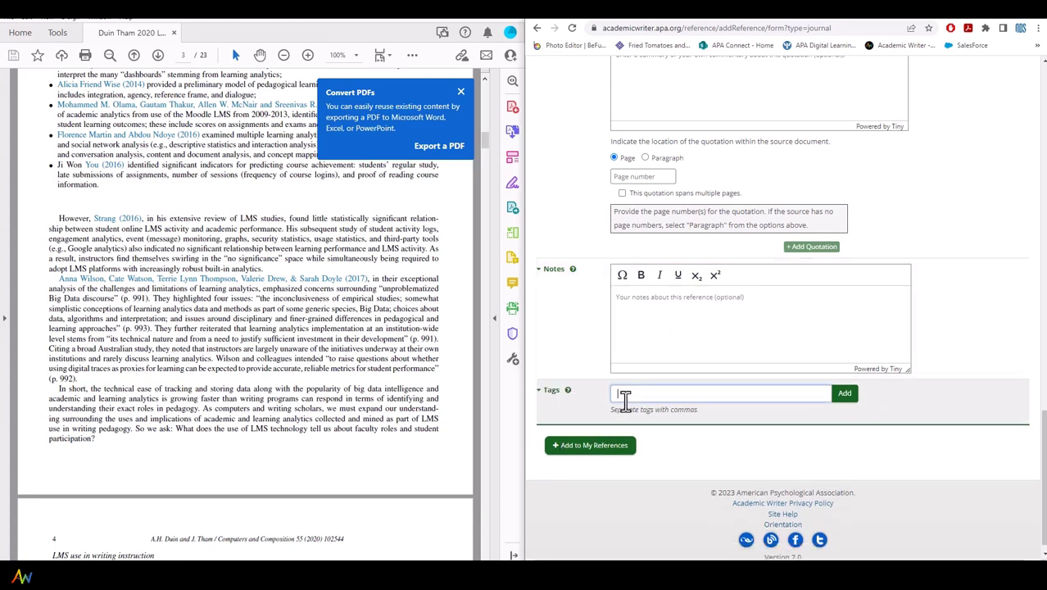
{"action": "left_click", "coordinate": [625, 399]}
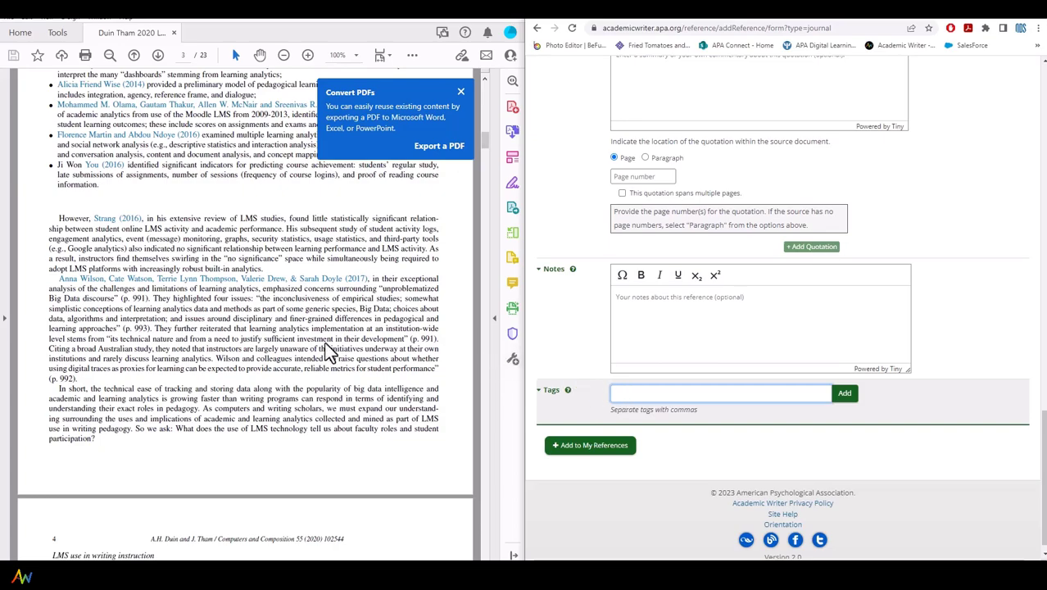
Dismiss the Convert PDFs pop-up and consult the Keywords line on the article's first page for possible tags.
{"action": "scroll", "coordinate": [325, 354], "scroll_direction": "up", "scroll_amount": 10}
{"action": "scroll", "coordinate": [326, 354], "scroll_direction": "up", "scroll_amount": 10}
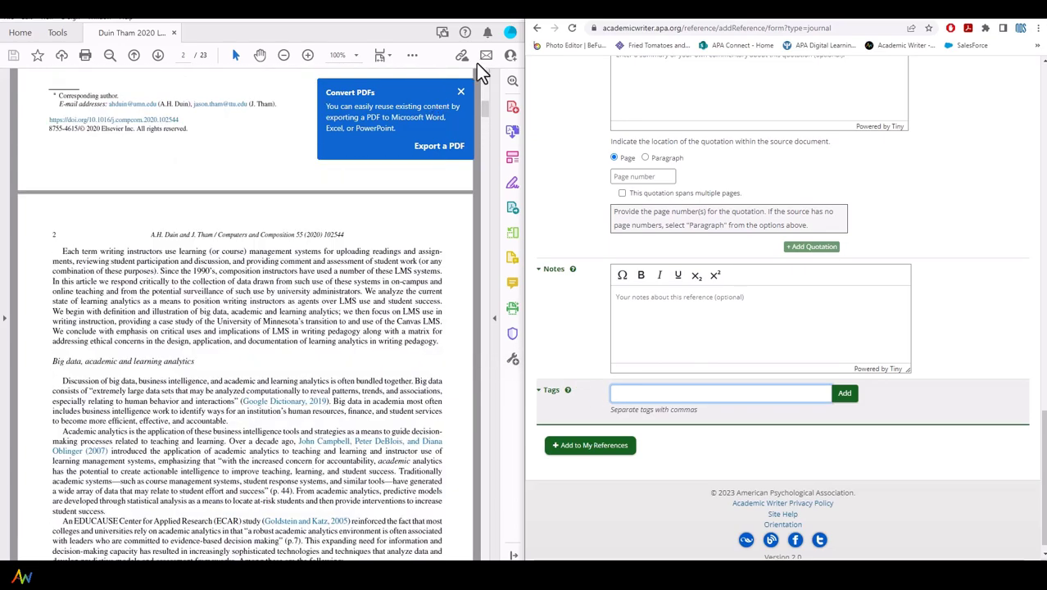
{"action": "left_click", "coordinate": [460, 91]}
{"action": "scroll", "coordinate": [306, 229], "scroll_direction": "up", "scroll_amount": 1}
{"action": "scroll", "coordinate": [287, 254], "scroll_direction": "up", "scroll_amount": 3}
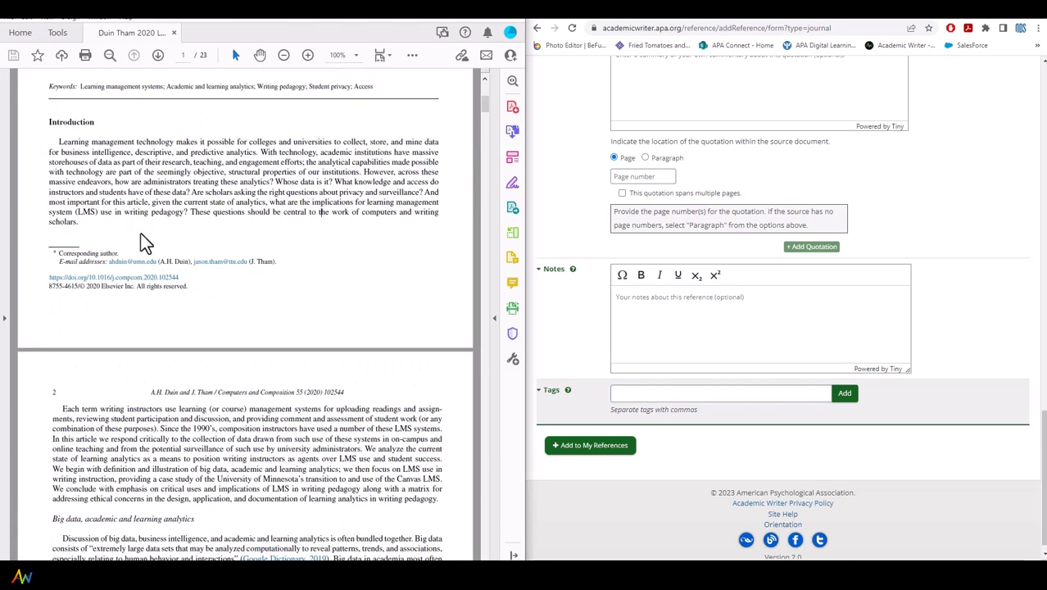
{"action": "scroll", "coordinate": [148, 246], "scroll_direction": "up", "scroll_amount": 3}
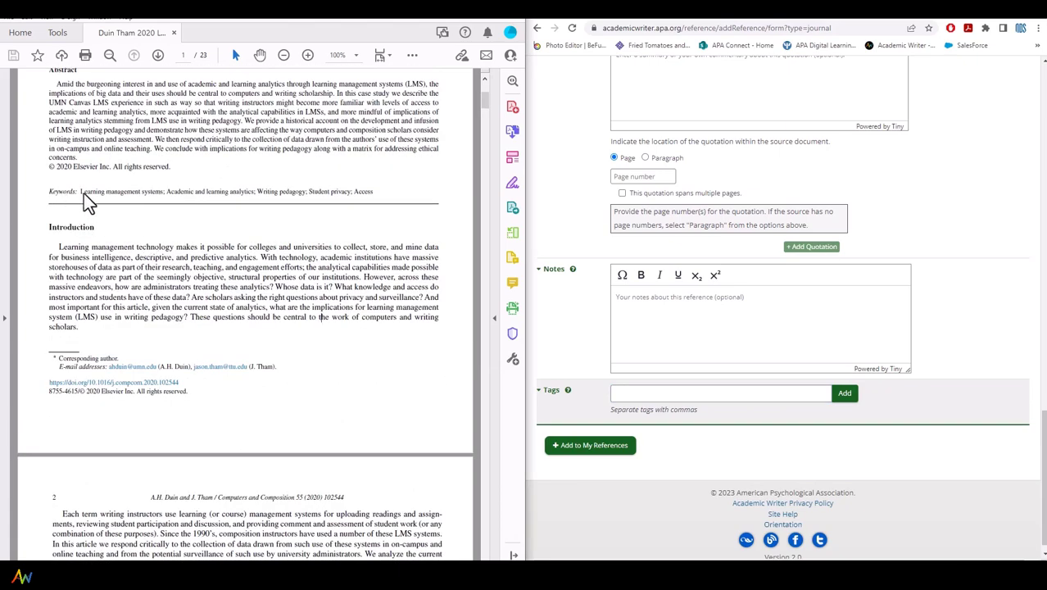
{"action": "left_click_drag", "start_coordinate": [83, 194], "coordinate": [375, 190]}
{"action": "key", "text": "ctrl+c"}
Add the tags "Writing" and "Learning Management Systems" to the reference.
{"action": "left_click", "coordinate": [679, 394]}
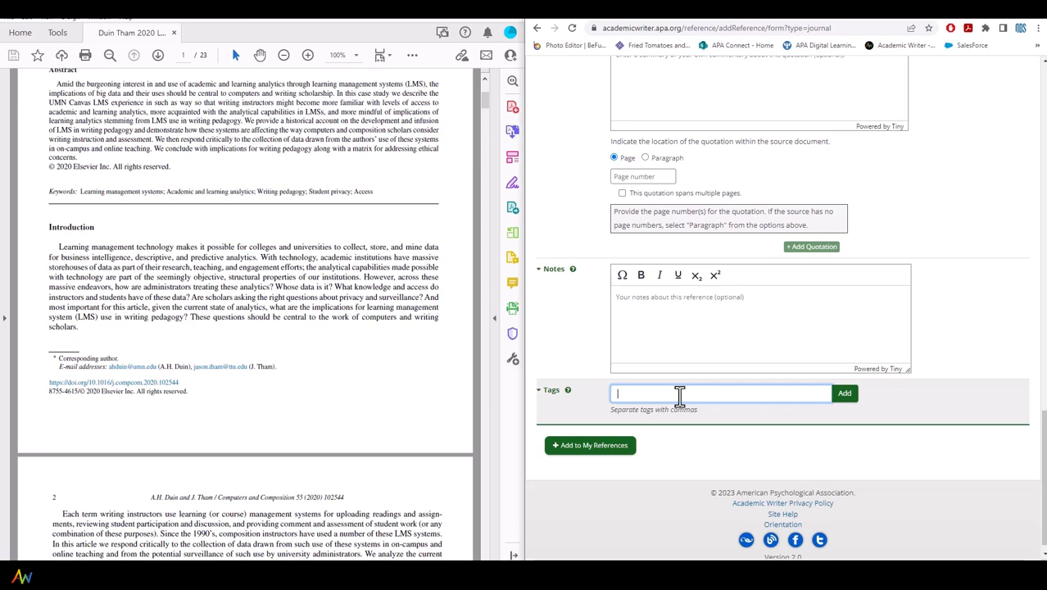
{"action": "type", "text": "Wiiting, "}
{"action": "type", "text": "Learning Man"}
{"action": "type", "text": "agement"}
{"action": "type", "text": " Systems"}
{"action": "left_click", "coordinate": [844, 393]}
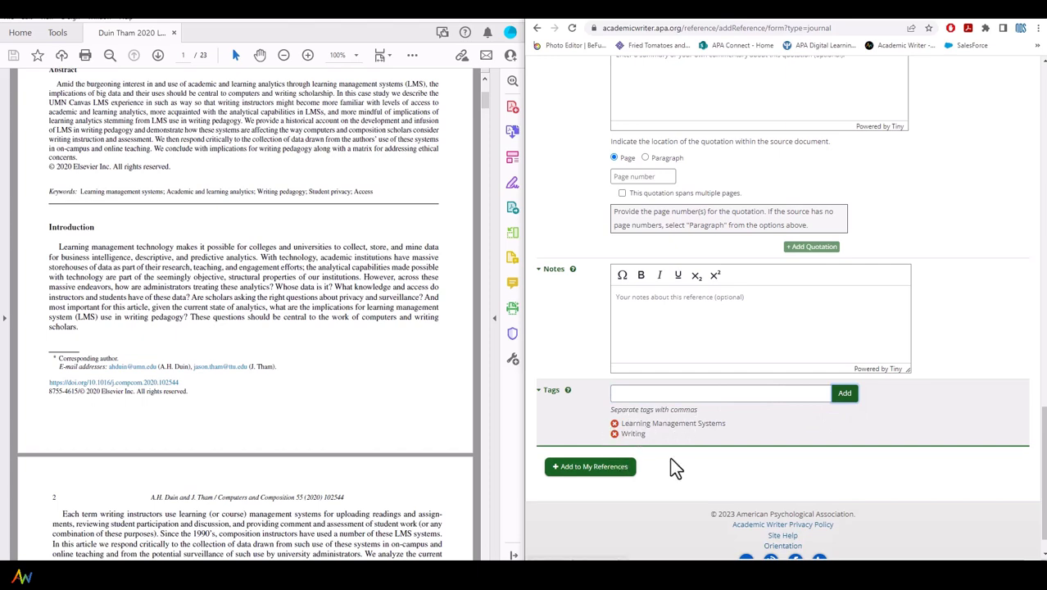
Check the completed form, add the reference to My References, and look through the My References list.
{"action": "scroll", "coordinate": [724, 403], "scroll_direction": "up", "scroll_amount": 4}
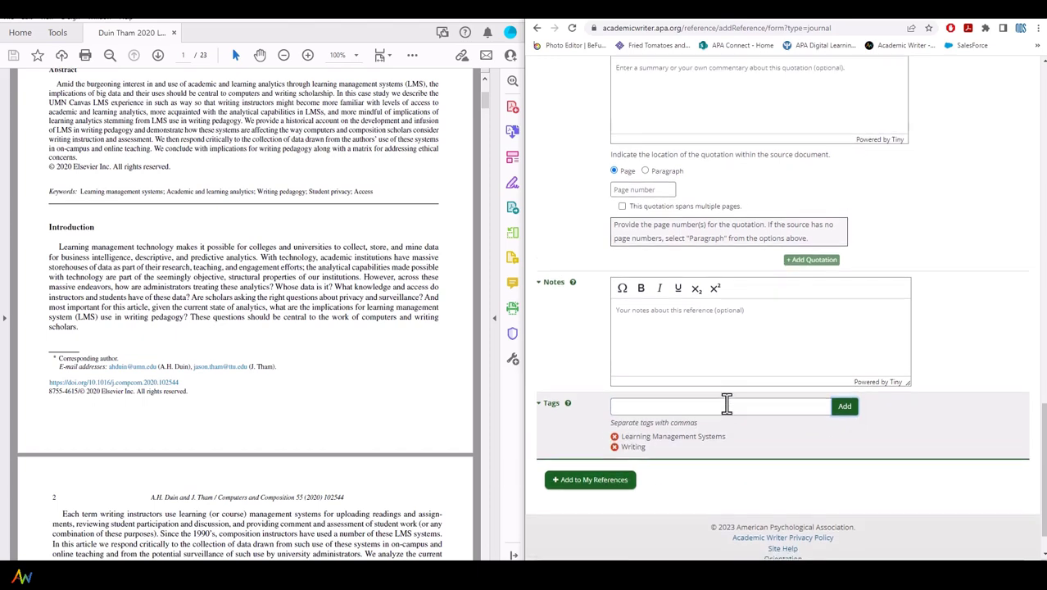
{"action": "scroll", "coordinate": [727, 403], "scroll_direction": "up", "scroll_amount": 10}
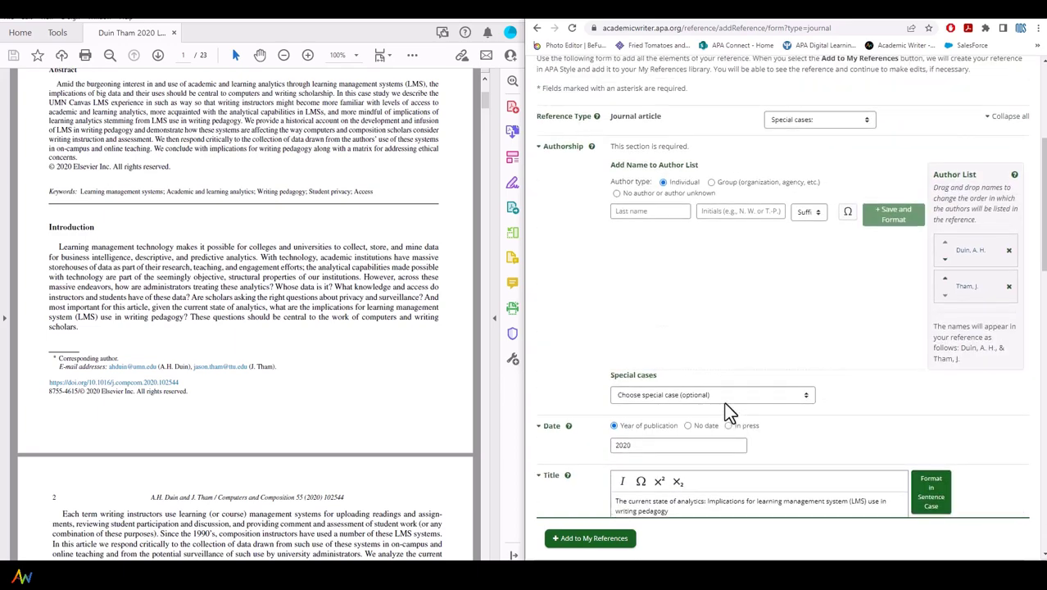
{"action": "scroll", "coordinate": [724, 402], "scroll_direction": "down", "scroll_amount": 10}
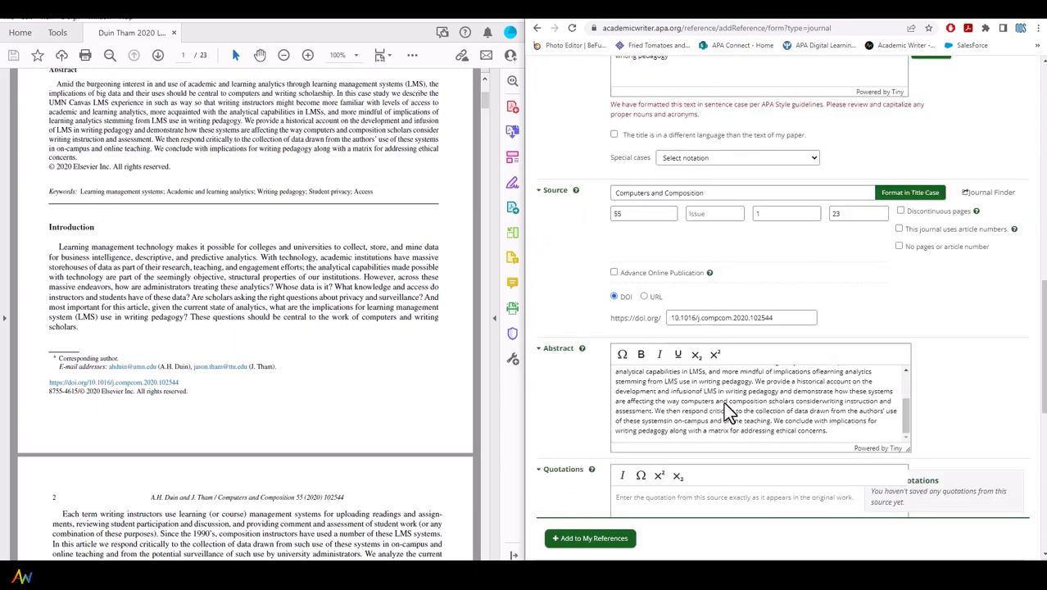
{"action": "scroll", "coordinate": [724, 403], "scroll_direction": "up", "scroll_amount": 1}
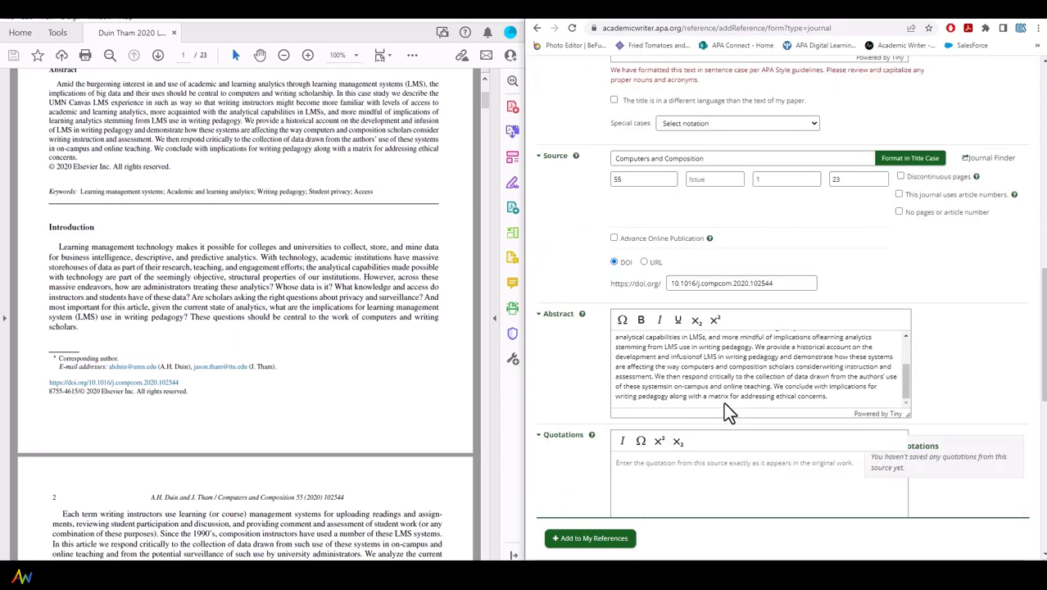
{"action": "scroll", "coordinate": [723, 402], "scroll_direction": "down", "scroll_amount": 5}
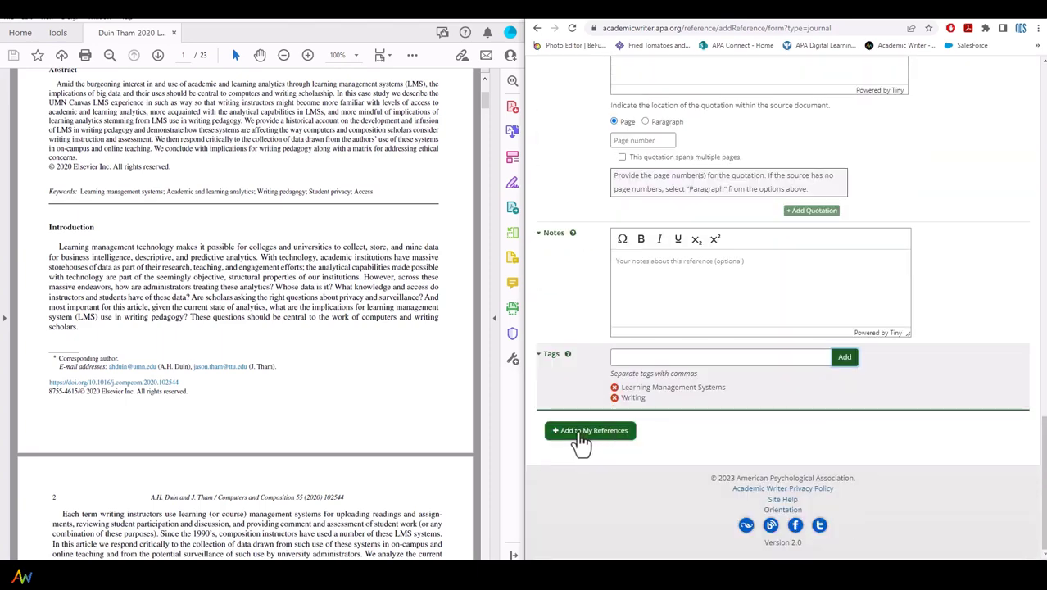
{"action": "left_click", "coordinate": [583, 431]}
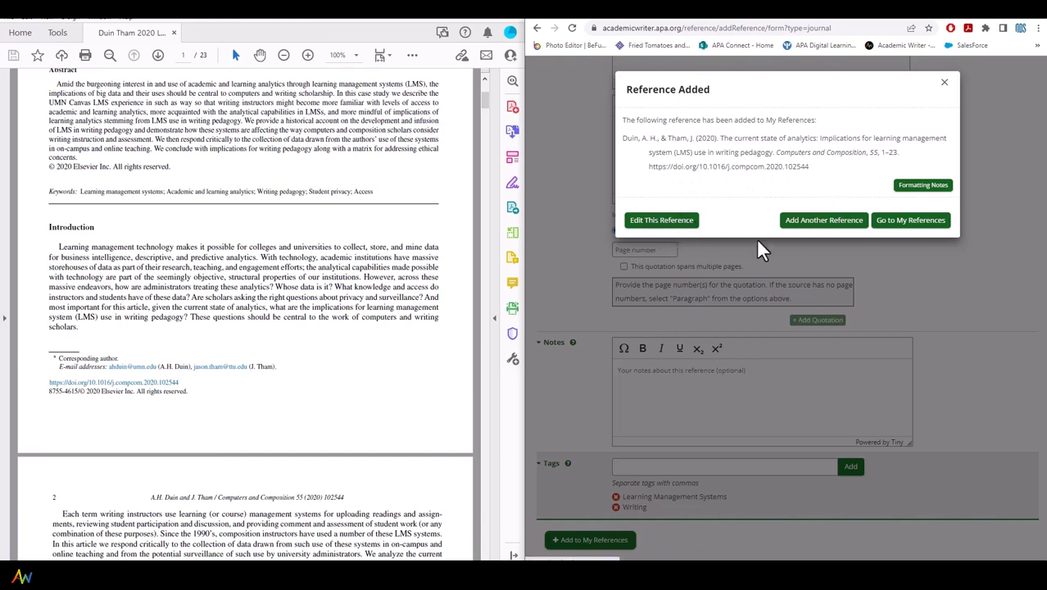
{"action": "left_click", "coordinate": [909, 222]}
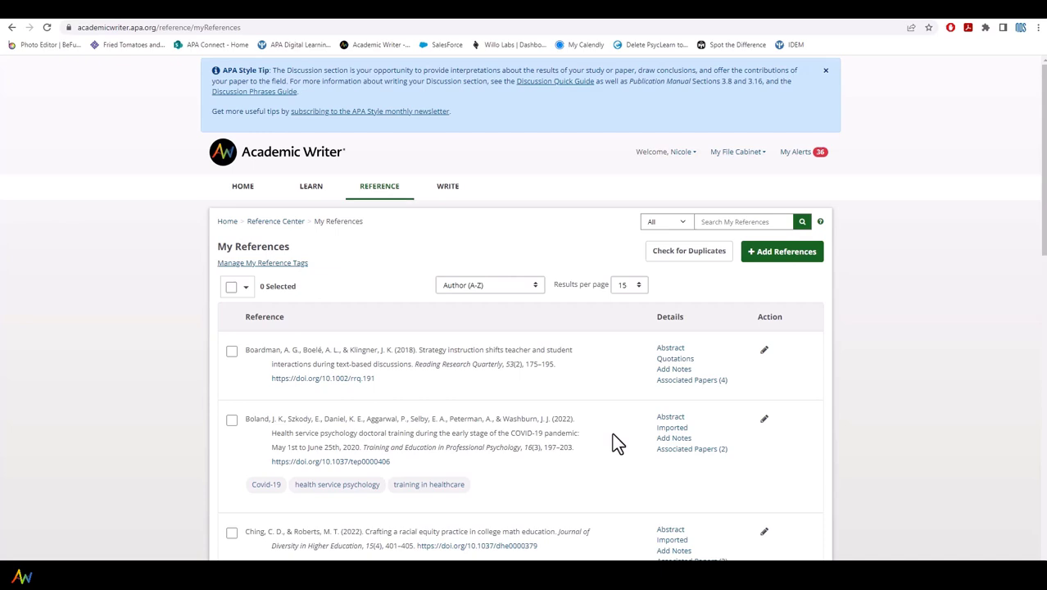
{"action": "scroll", "coordinate": [612, 352], "scroll_direction": "down", "scroll_amount": 10}
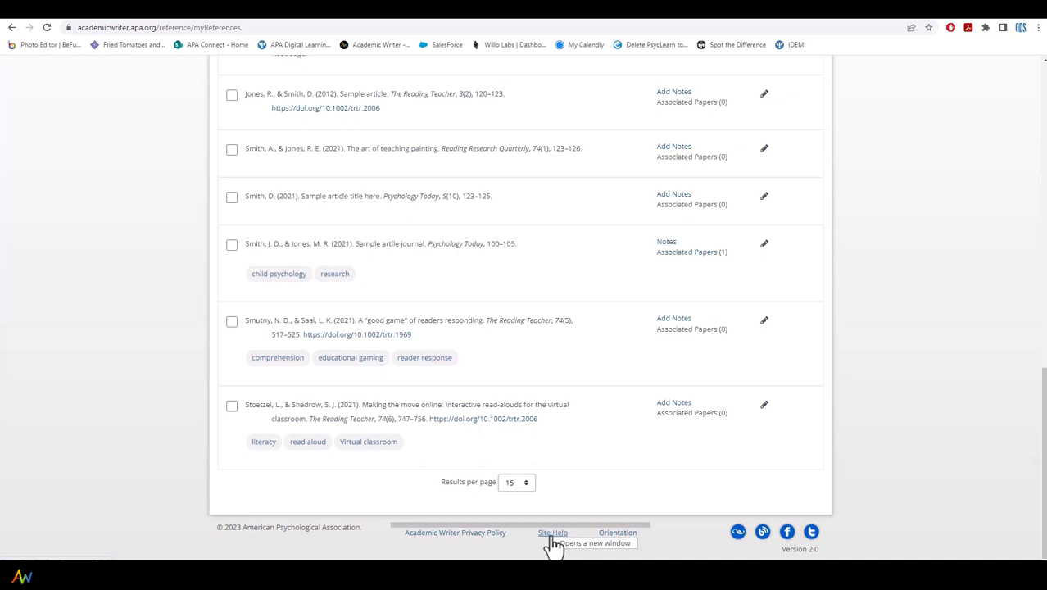
Open the site help and bring up the contact form for Academic Writer support.
{"action": "left_click", "coordinate": [552, 534]}
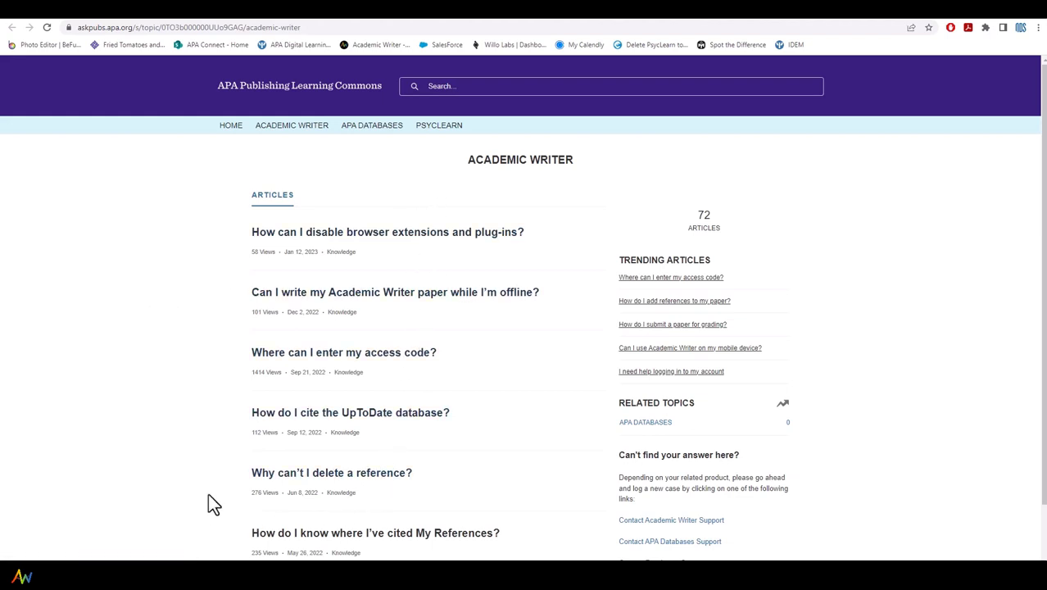
{"action": "scroll", "coordinate": [208, 503], "scroll_direction": "down", "scroll_amount": 2}
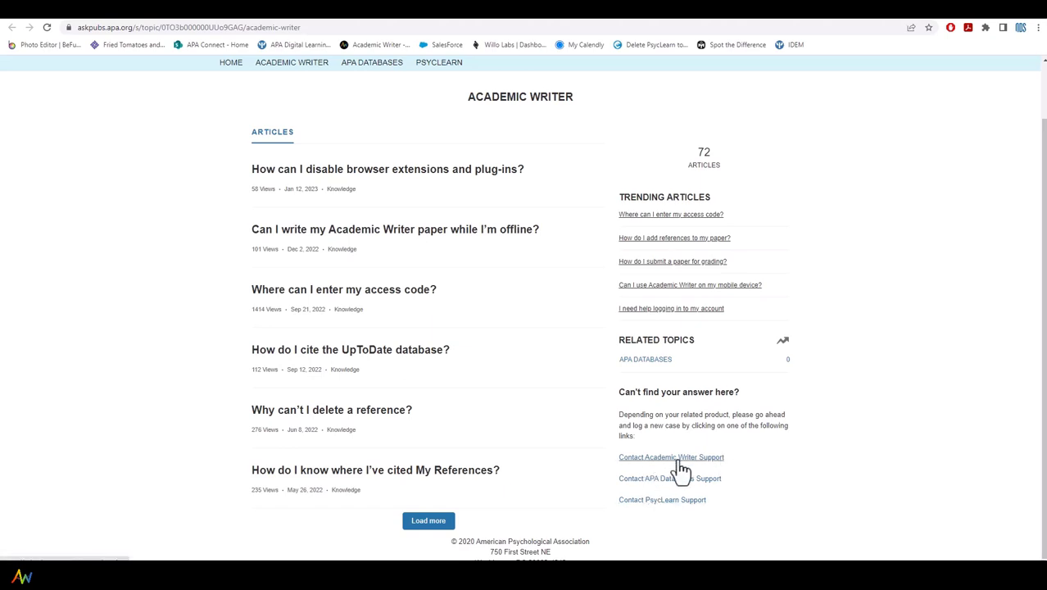
{"action": "left_click", "coordinate": [665, 459]}
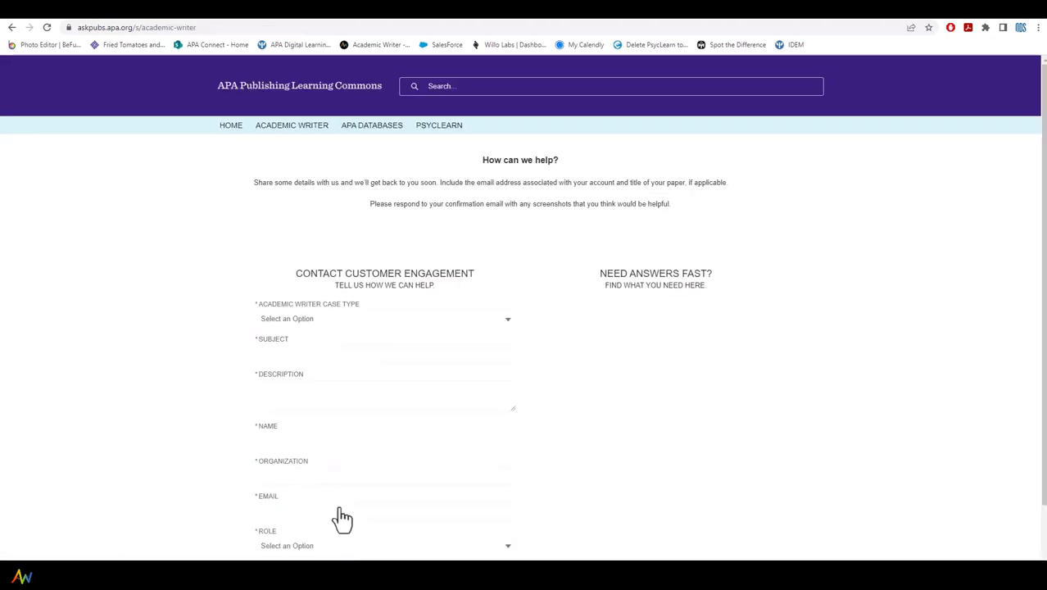